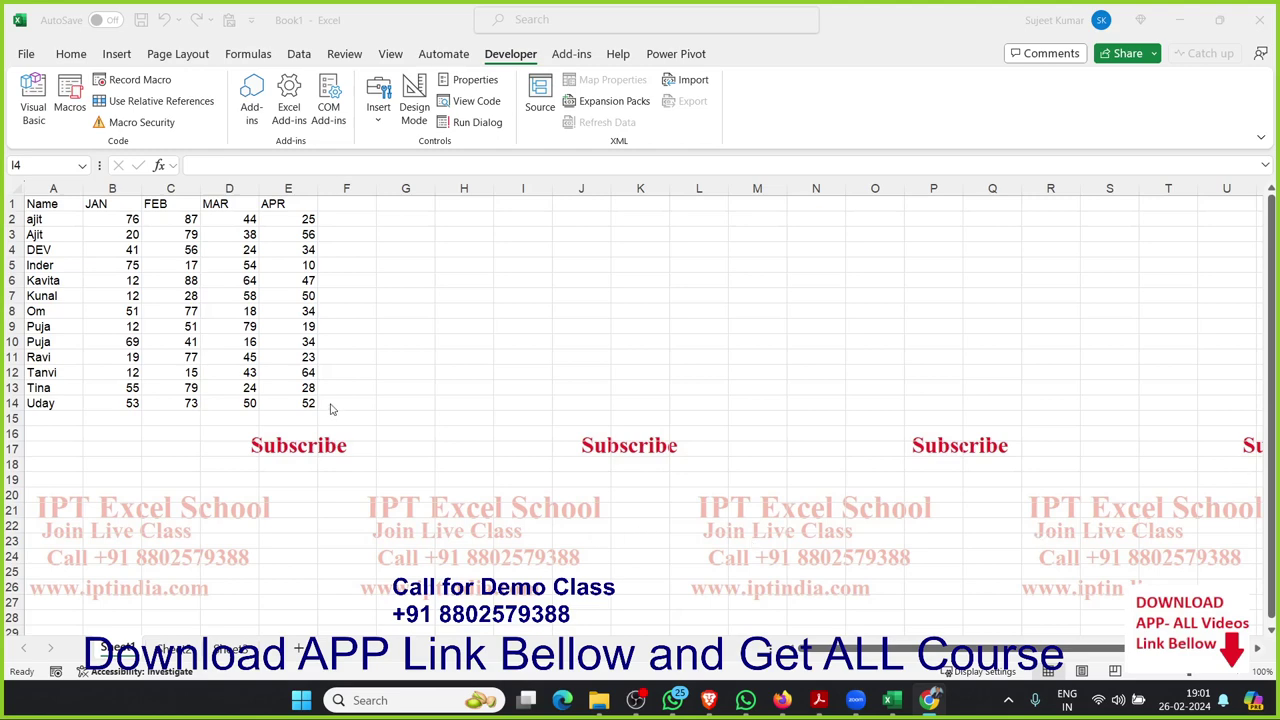
# Return to the workbook and look over the Name and JAN–APR score table in A1:E14
pyautogui.hotkey('alt', 'Tab')
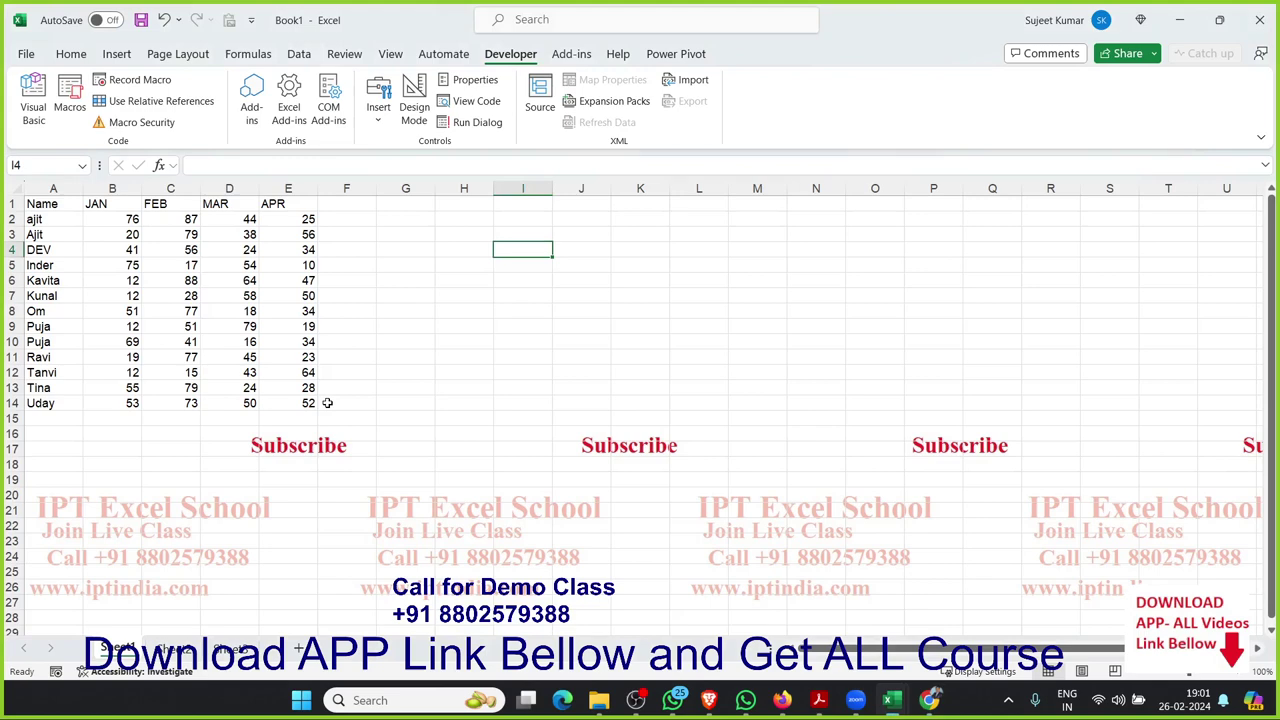
pyautogui.moveTo(308, 401)
pyautogui.mouseDown()
pyautogui.moveTo(238, 373)
pyautogui.moveTo(165, 282)
pyautogui.mouseUp()
pyautogui.click(165, 292)
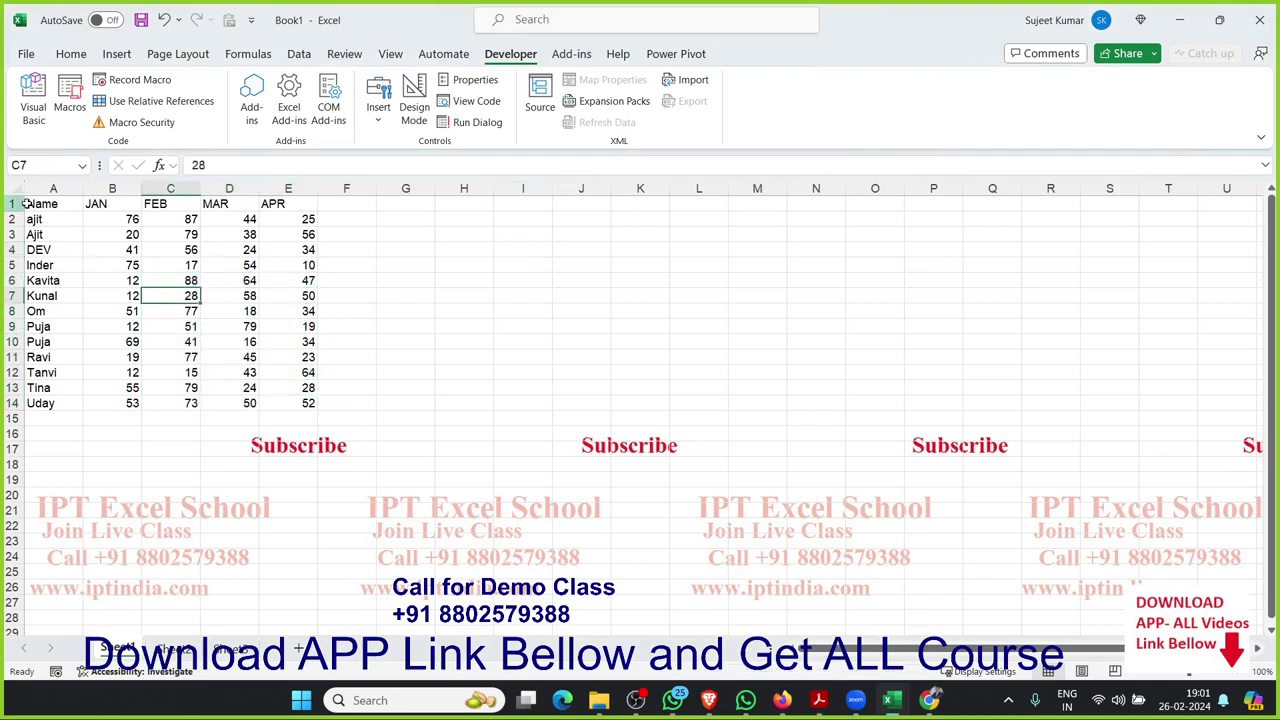
pyautogui.moveTo(30, 203); pyautogui.dragTo(272, 400)
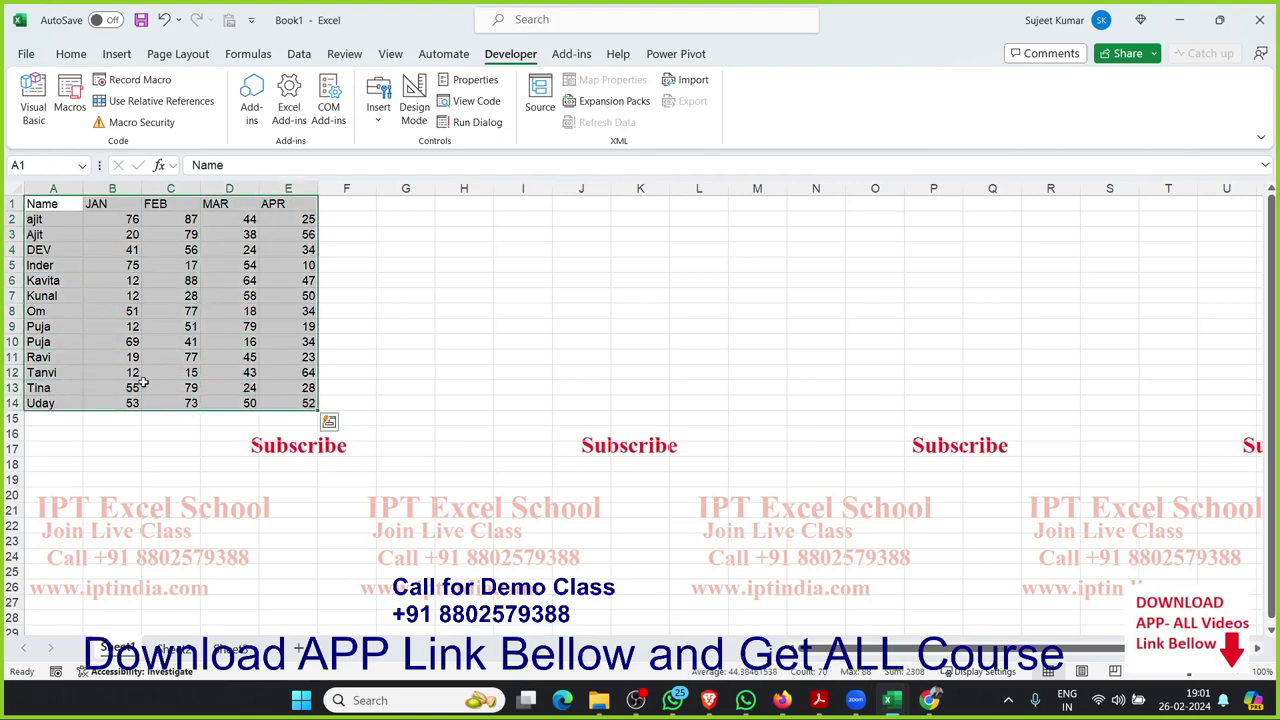
pyautogui.click(486, 345)
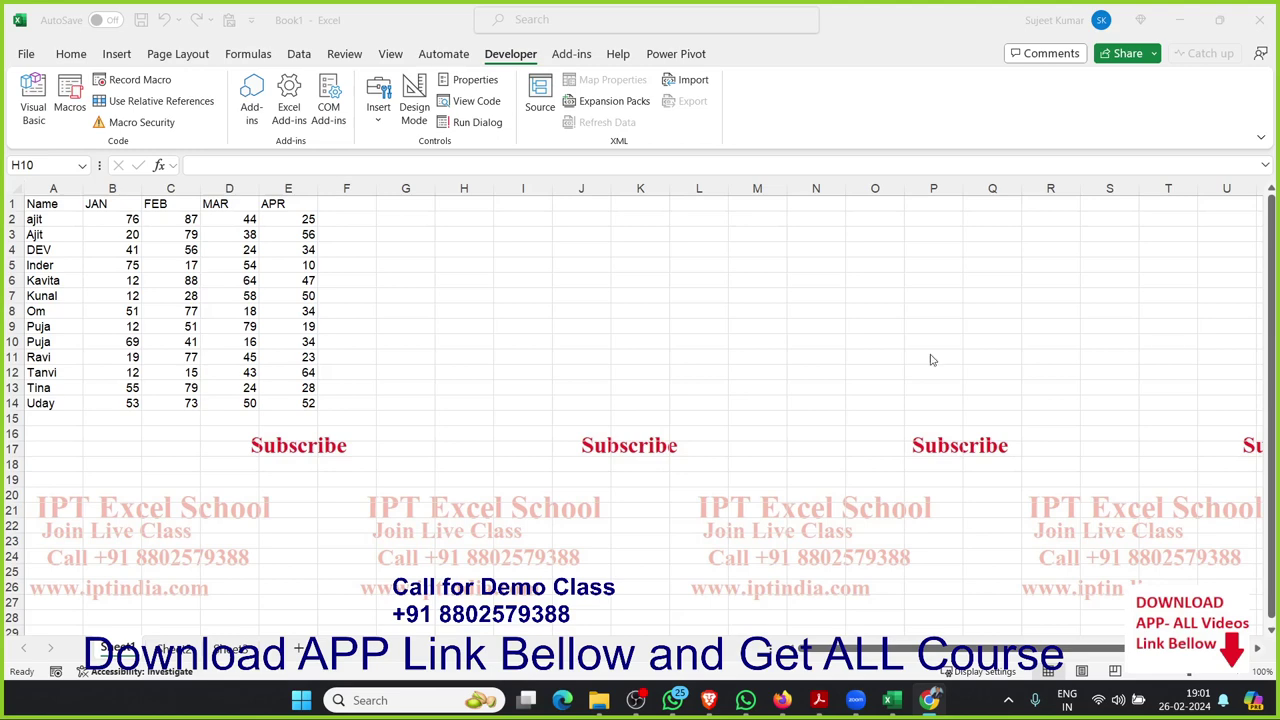
pyautogui.click(481, 350)
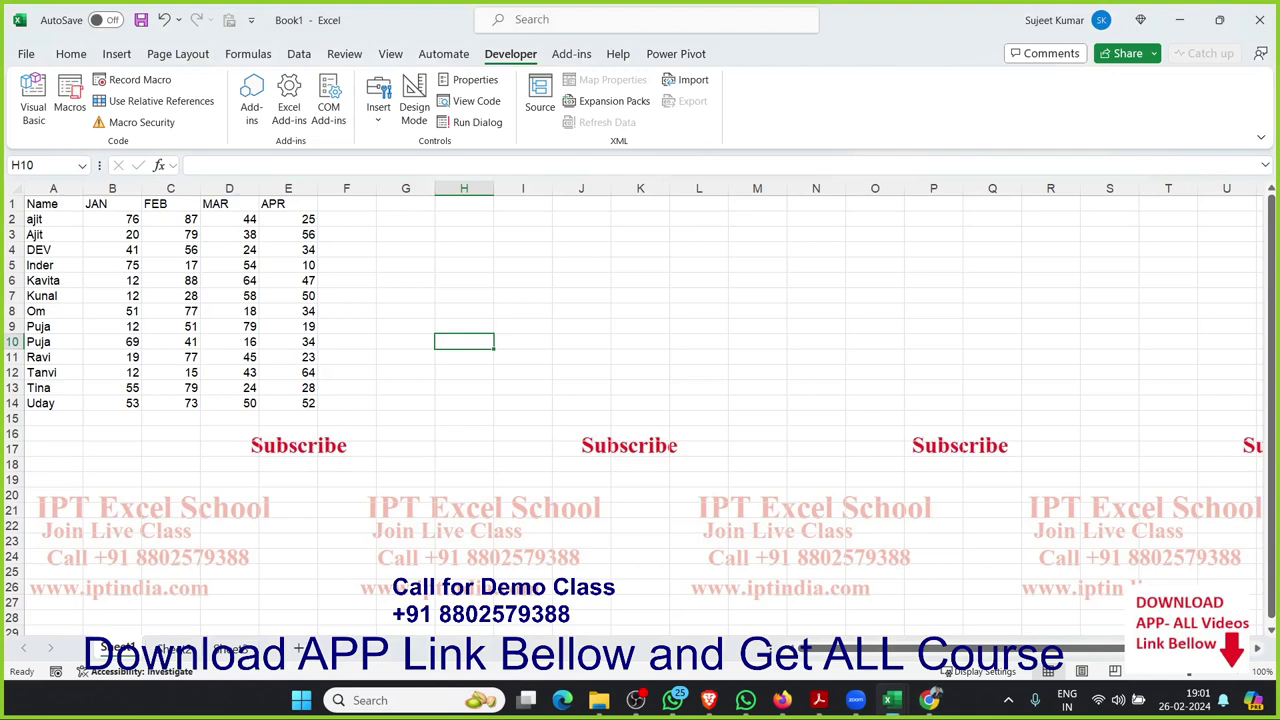
pyautogui.scroll(-2, 640, 410)
pyautogui.scroll(-2, 640, 410)
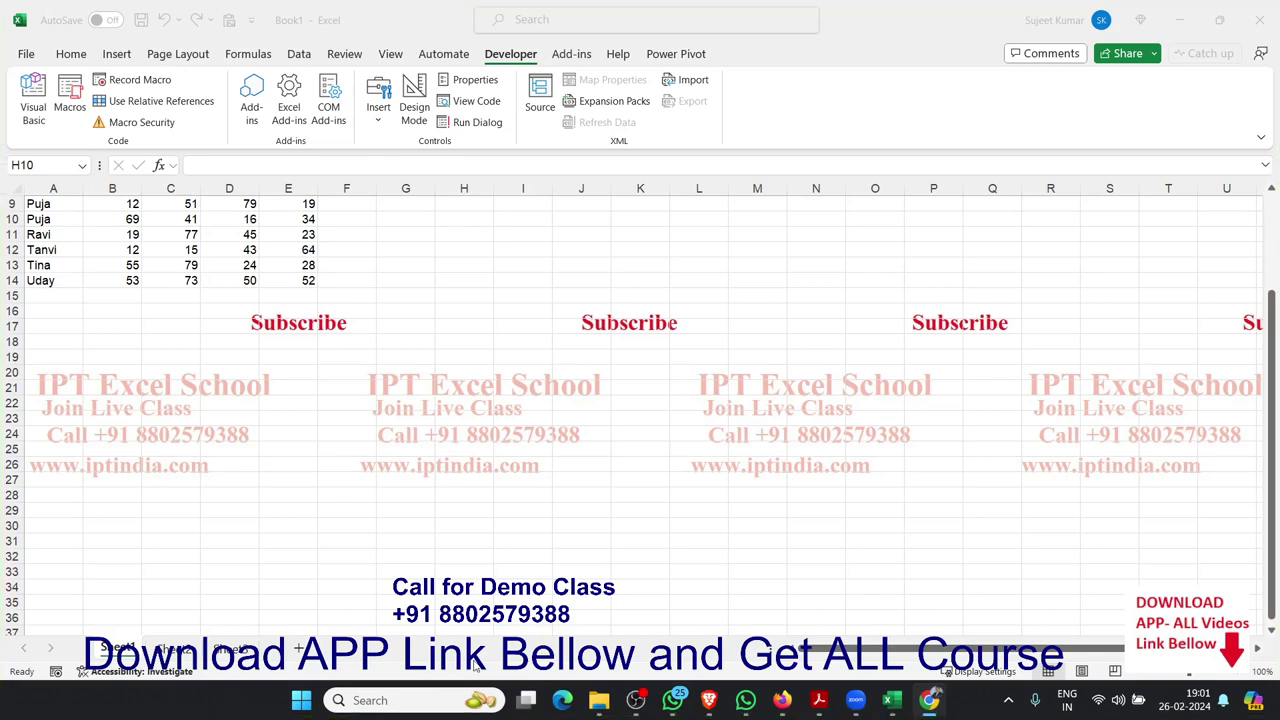
pyautogui.hotkey('alt', 'Tab')
pyautogui.scroll(3, 281, 444)
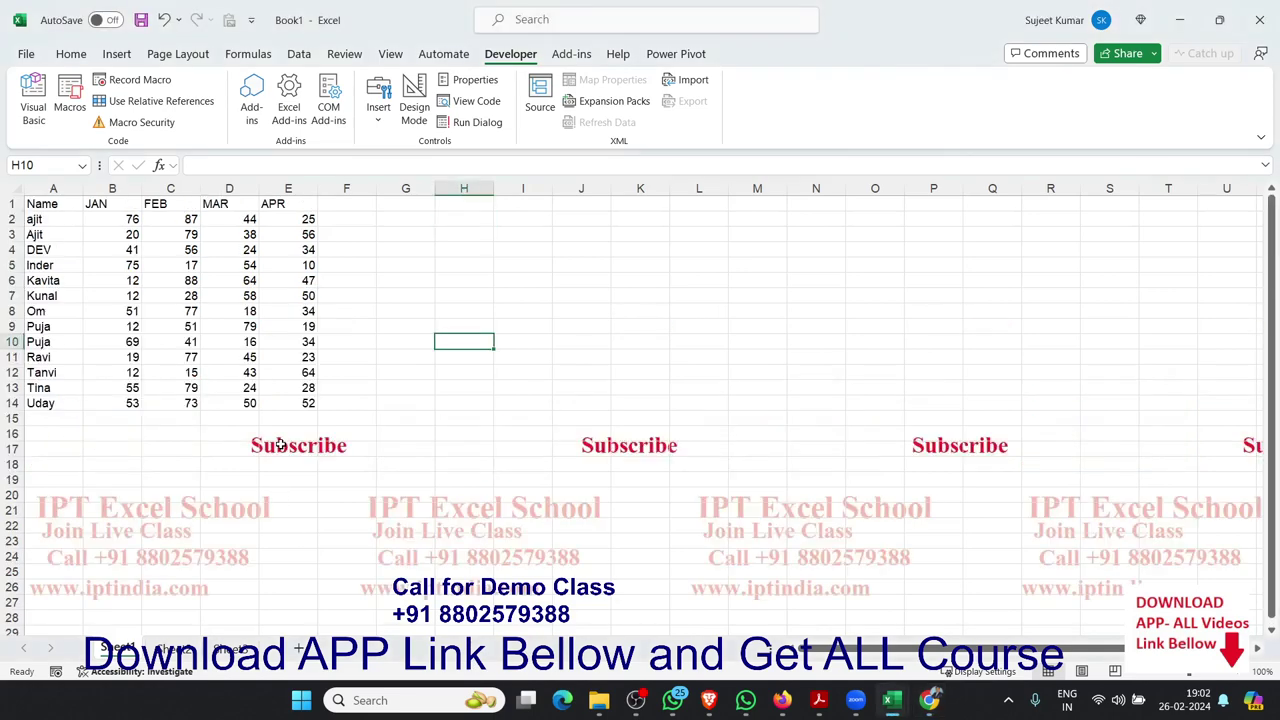
pyautogui.click(56, 204)
pyautogui.moveTo(56, 204); pyautogui.dragTo(271, 397)
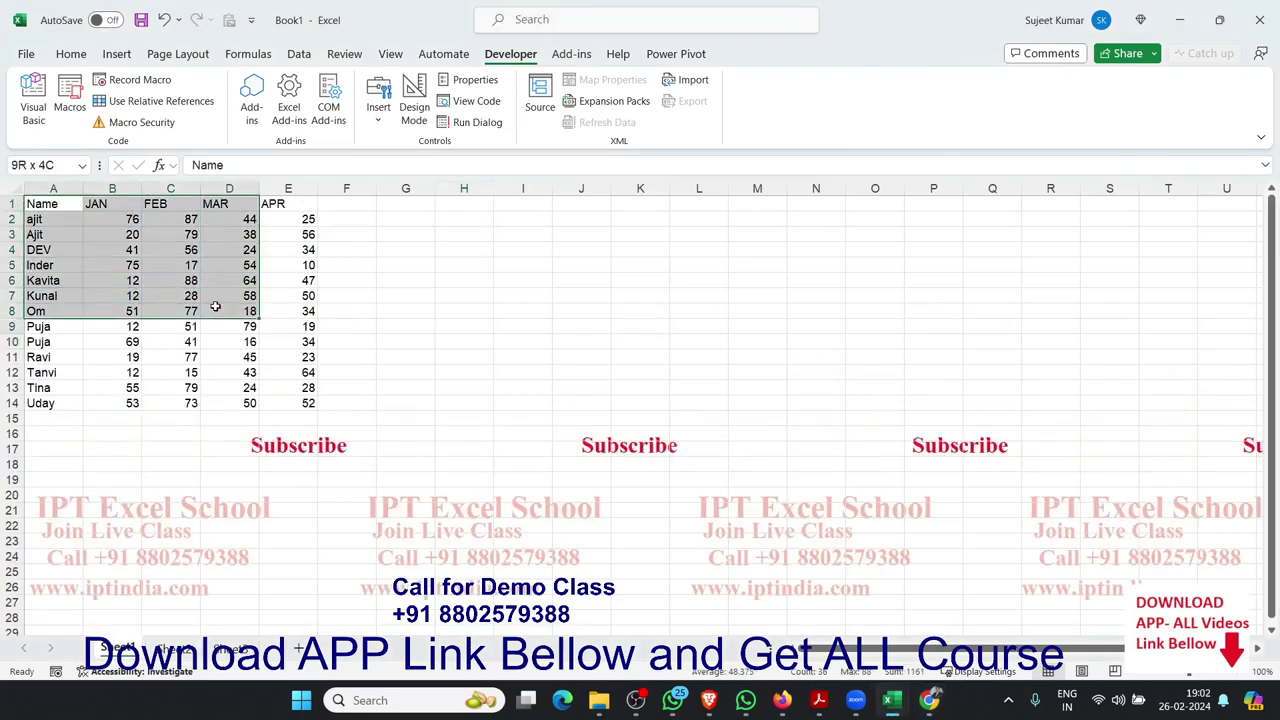
pyautogui.click(170, 281)
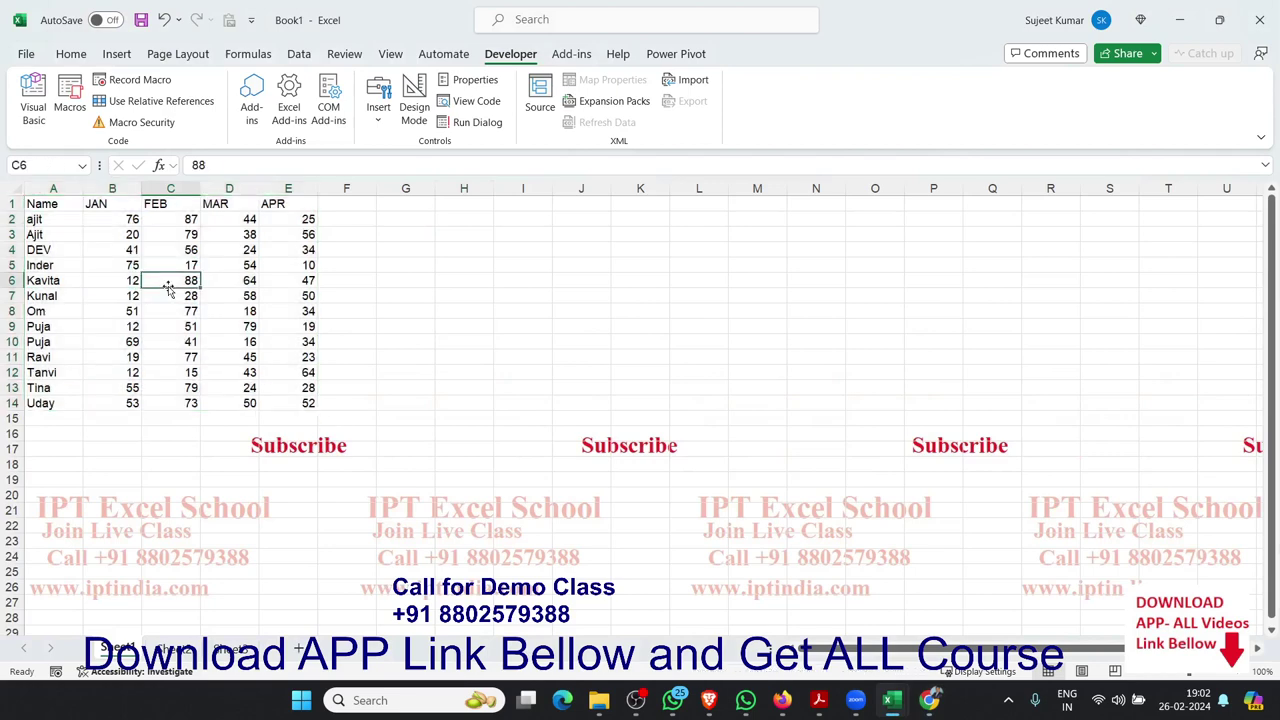
# Add a 'Total' header in F1 and enter =SUM(B2:E2) in F2, giving 232
pyautogui.click(334, 206)
pyautogui.write('Total')
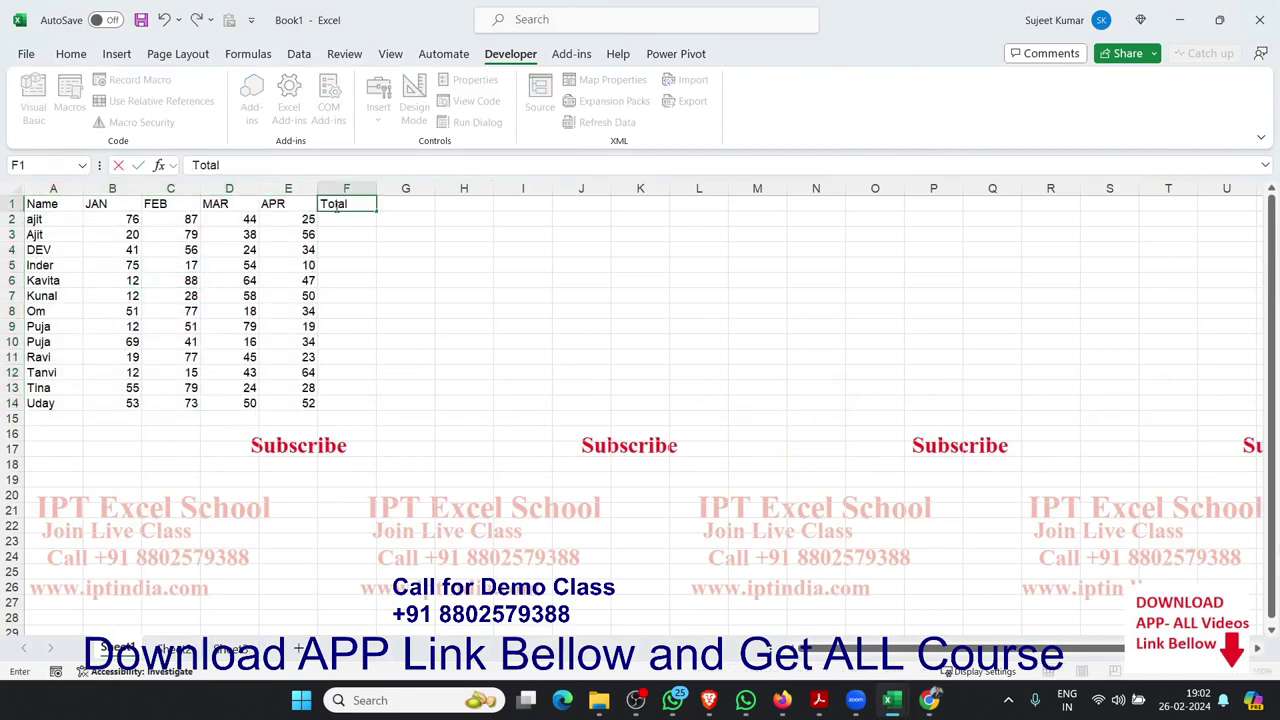
pyautogui.press('Return')
pyautogui.write('=')
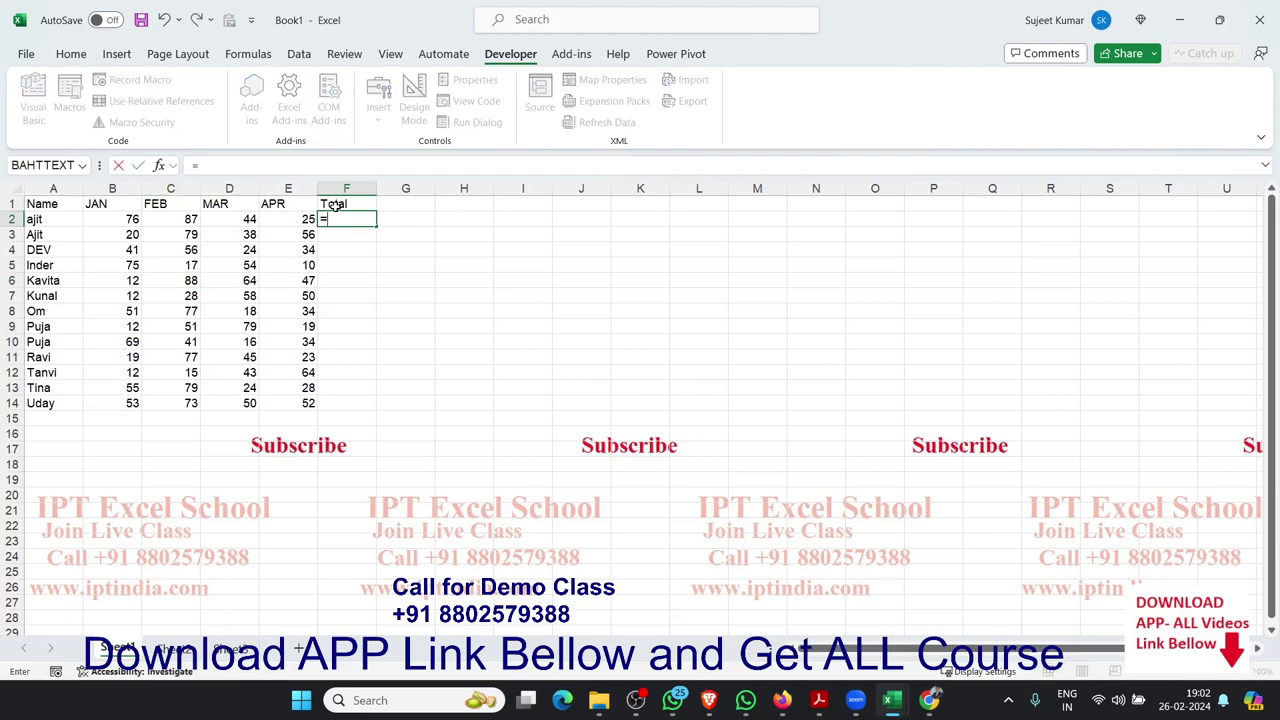
pyautogui.write('sum')
pyautogui.press('Tab')
pyautogui.moveTo(290, 219); pyautogui.dragTo(112, 219)
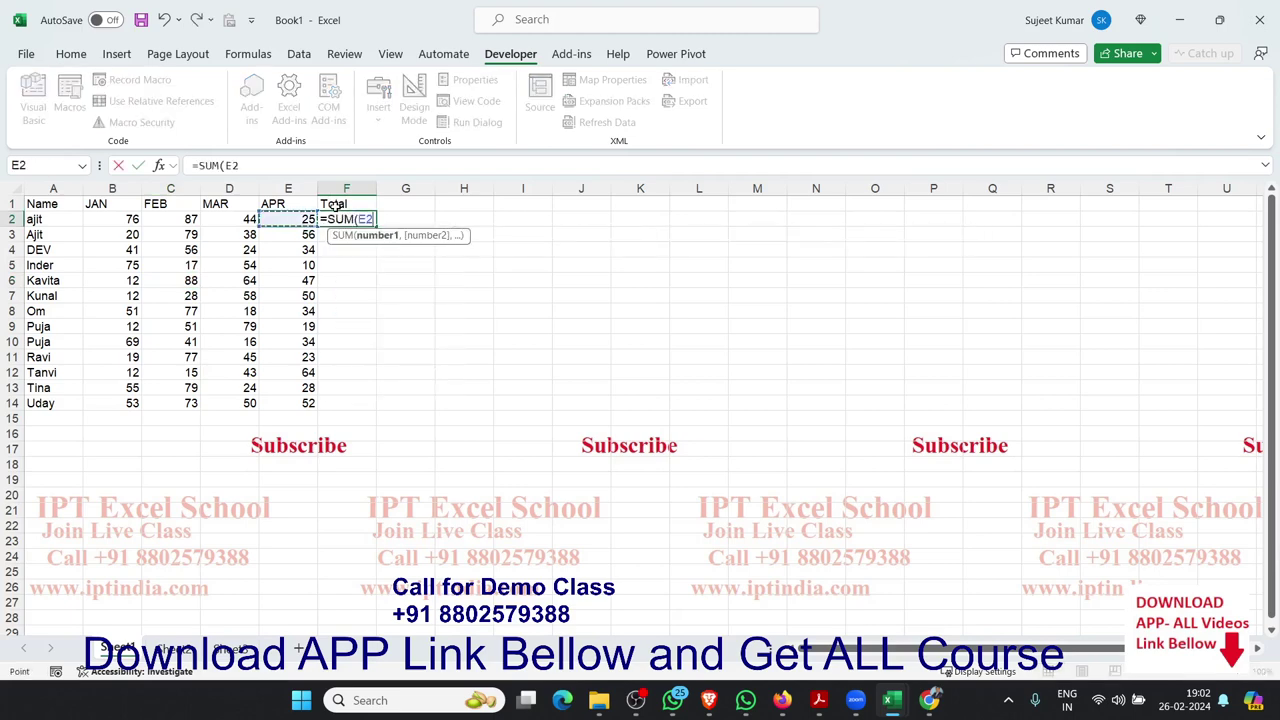
pyautogui.press('Return')
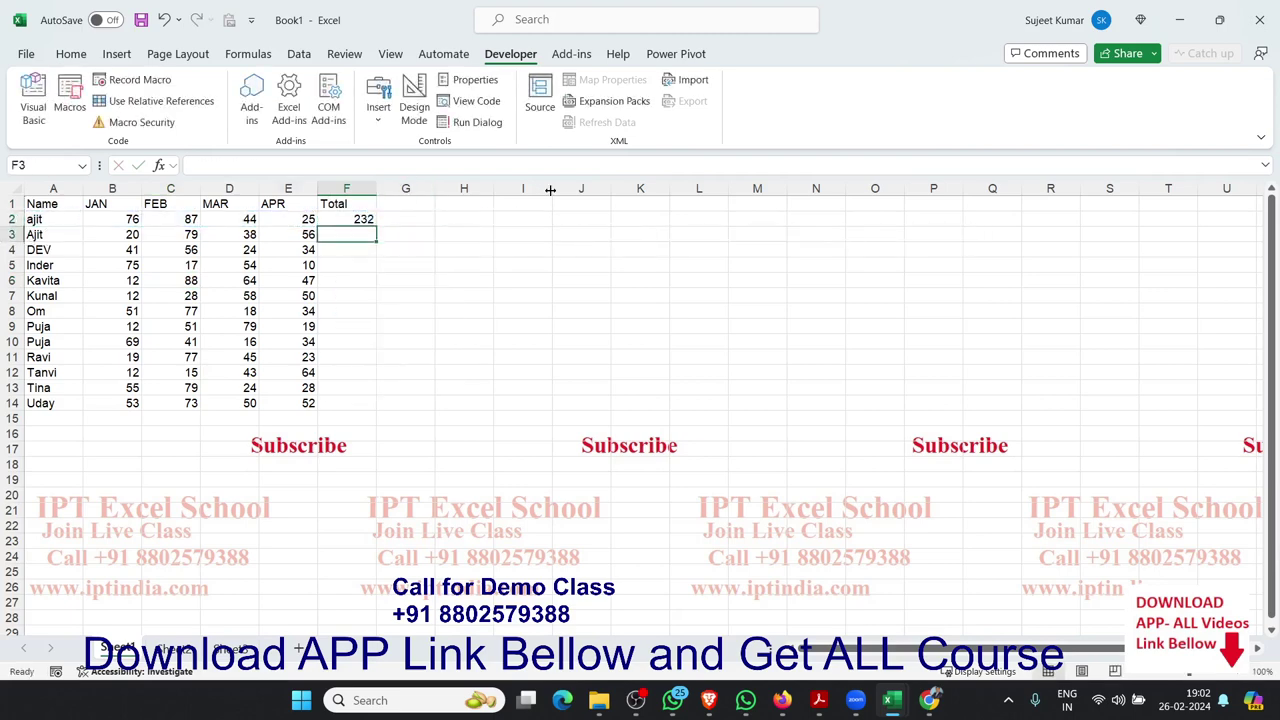
# Fill the SUM formula down through F2:F14 with Ctrl+D, then open the Visual Basic editor
pyautogui.press('Left')
pyautogui.hotkey('ctrl', 'Down')
pyautogui.press('Right')
pyautogui.hotkey('ctrl', 'shift', 'Up')
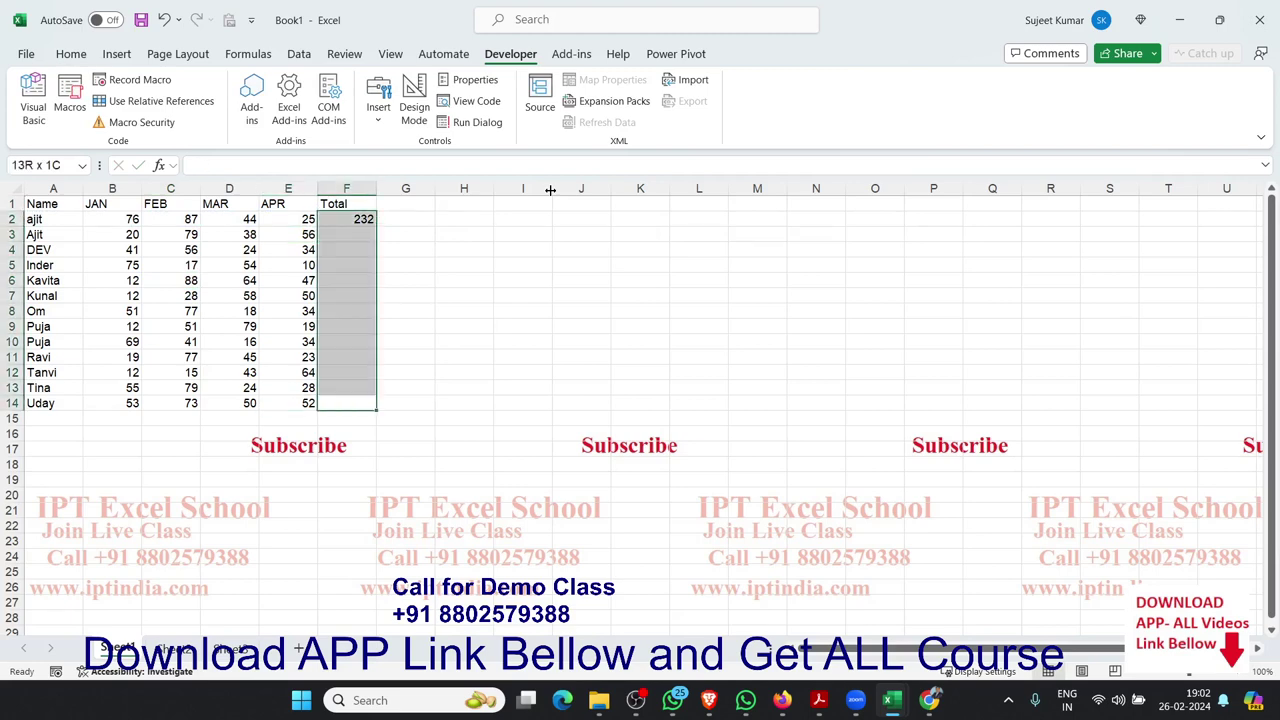
pyautogui.hotkey('ctrl', 'd')
pyautogui.hotkey('ctrl', 'Up')
pyautogui.hotkey('ctrl', 'Left')
pyautogui.hotkey('ctrl', 'a')
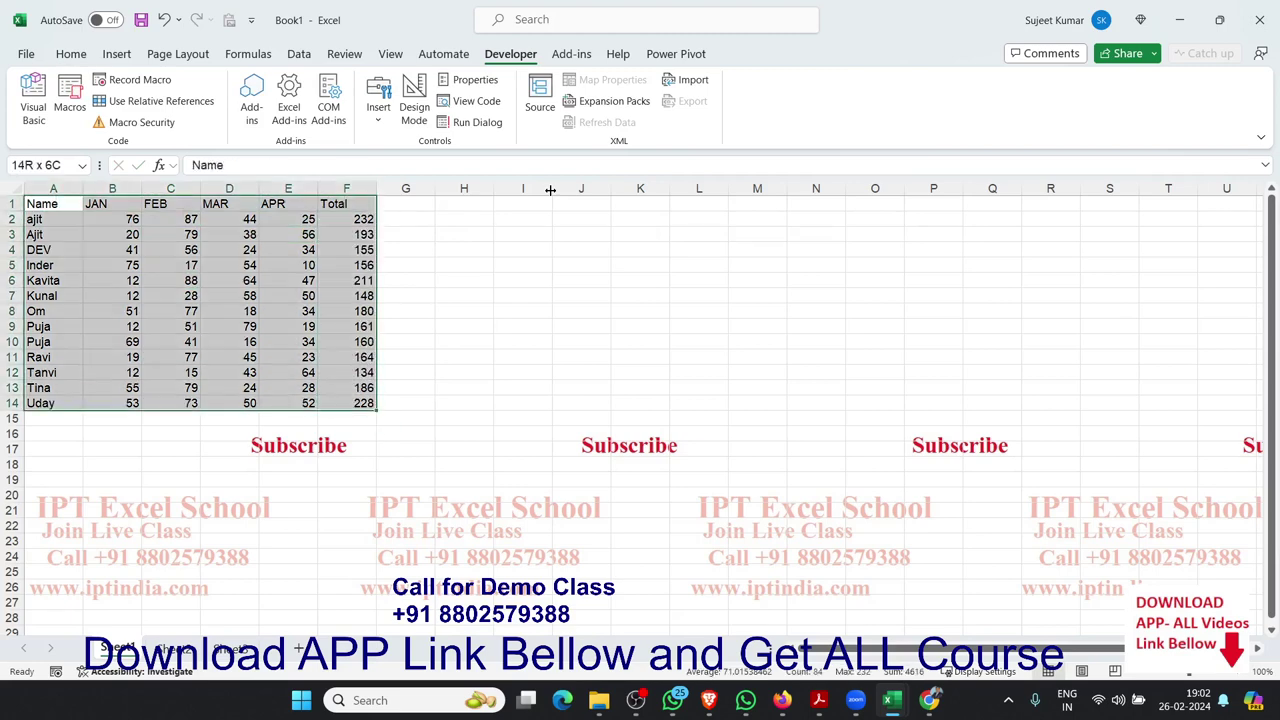
pyautogui.click(243, 280)
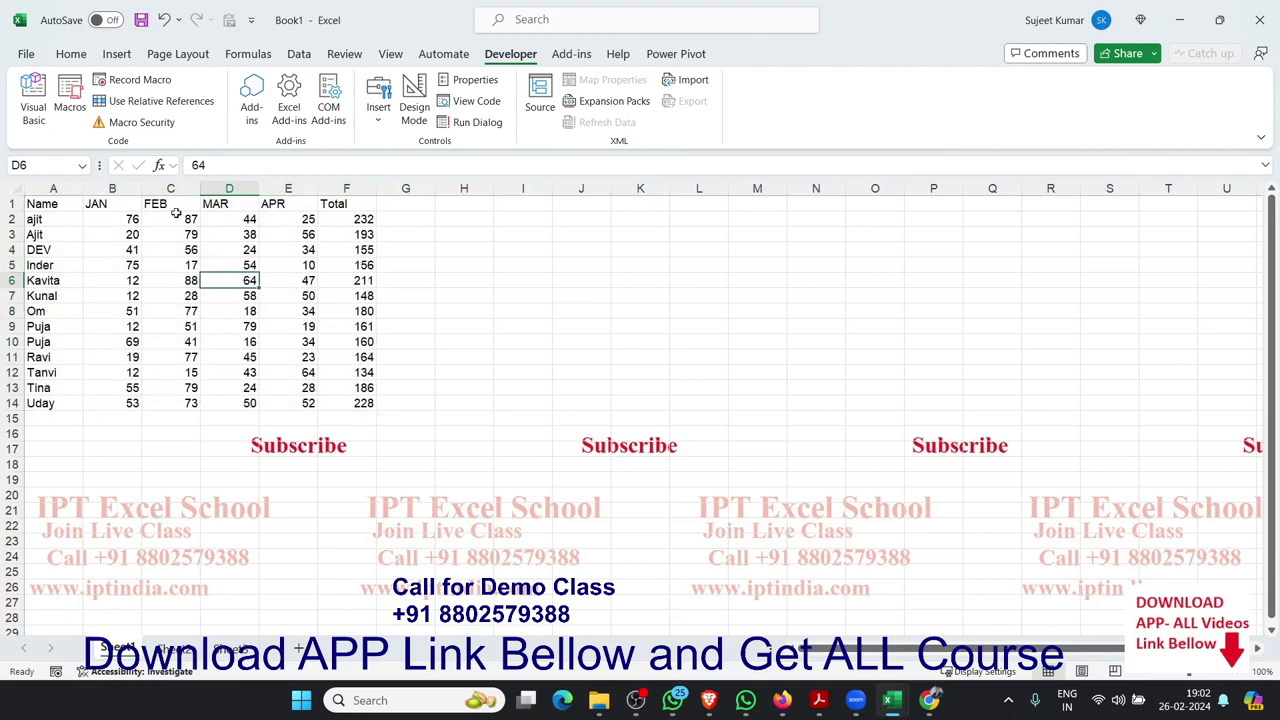
pyautogui.click(33, 107)
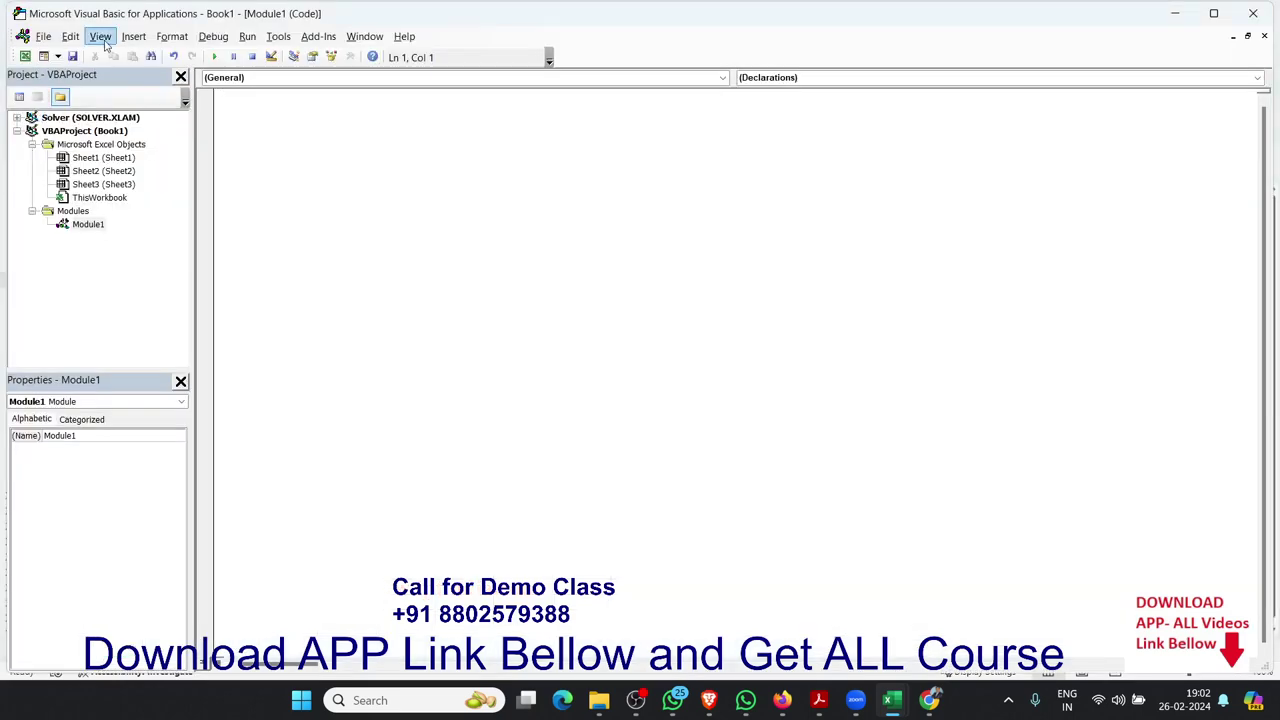
# Insert Module1 and start a macro with 'Sub samp_41()' and its End Sub
pyautogui.click(133, 36)
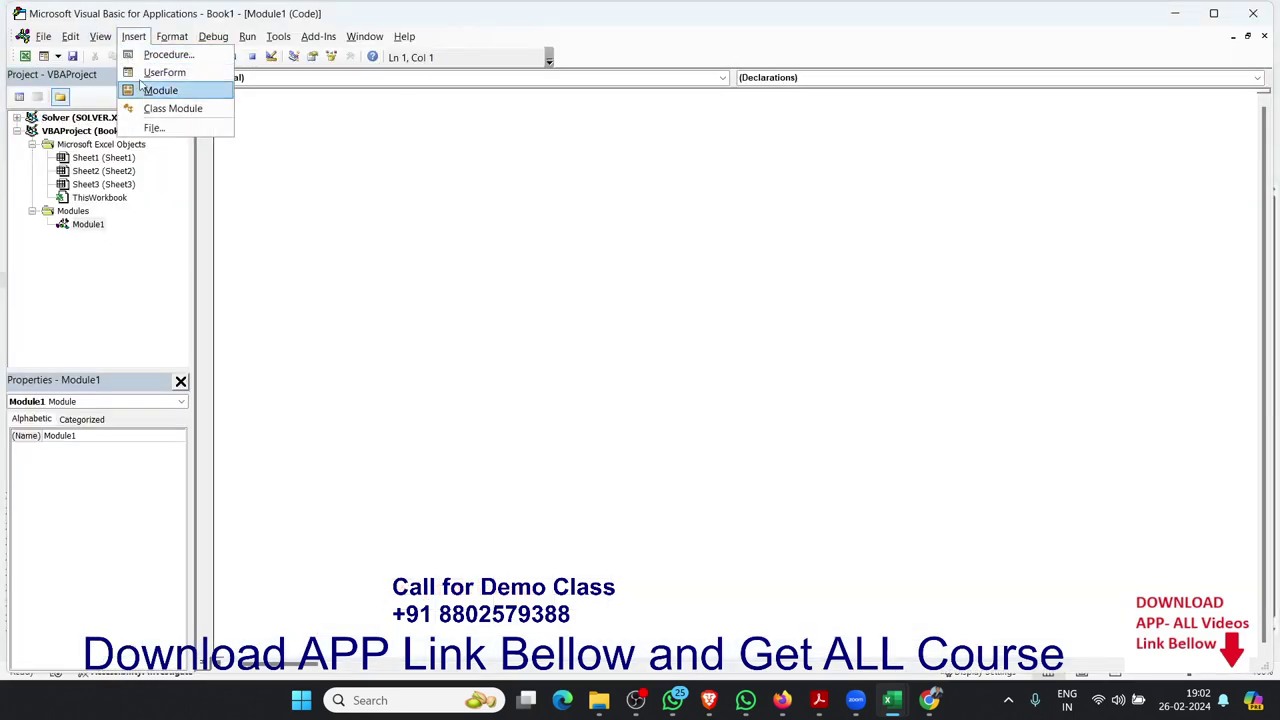
pyautogui.click(271, 118)
pyautogui.write('Sub ')
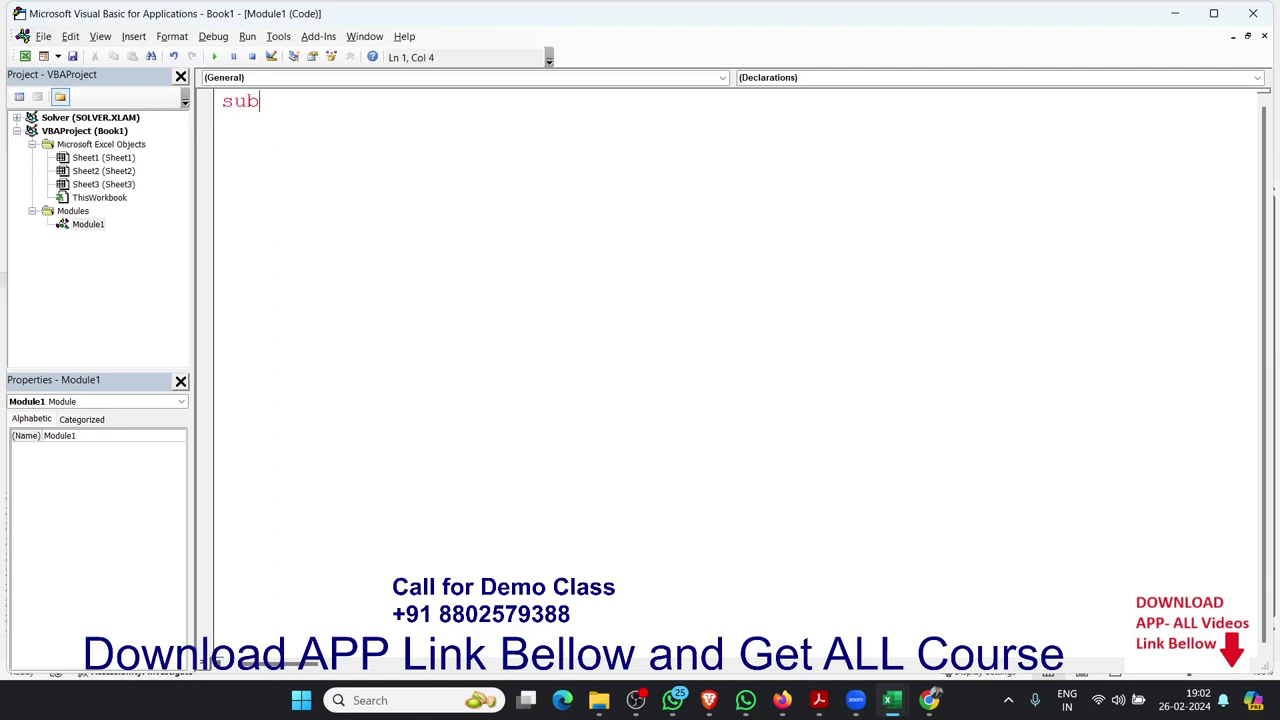
pyautogui.write('sam')
pyautogui.write('p_')
pyautogui.write('41()')
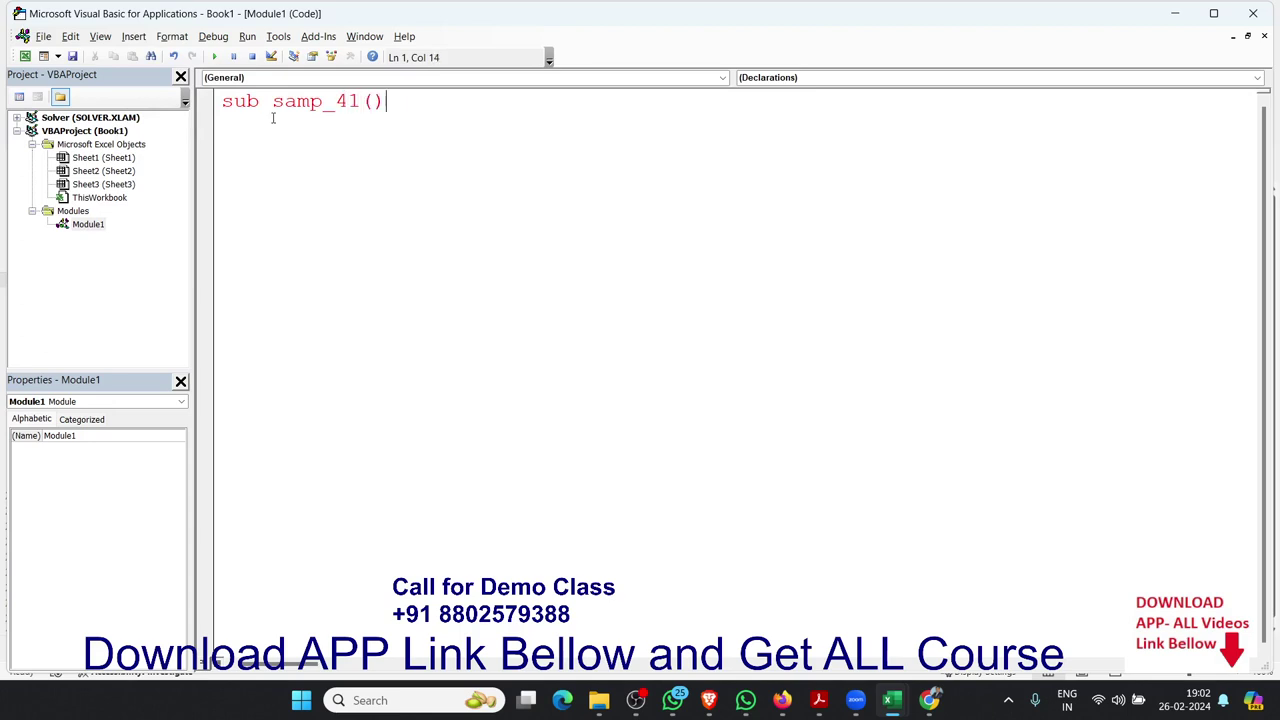
pyautogui.press('Return')
pyautogui.press('Return')
pyautogui.press('Return')
pyautogui.press('Return')
pyautogui.press('Return')
pyautogui.press('Up')
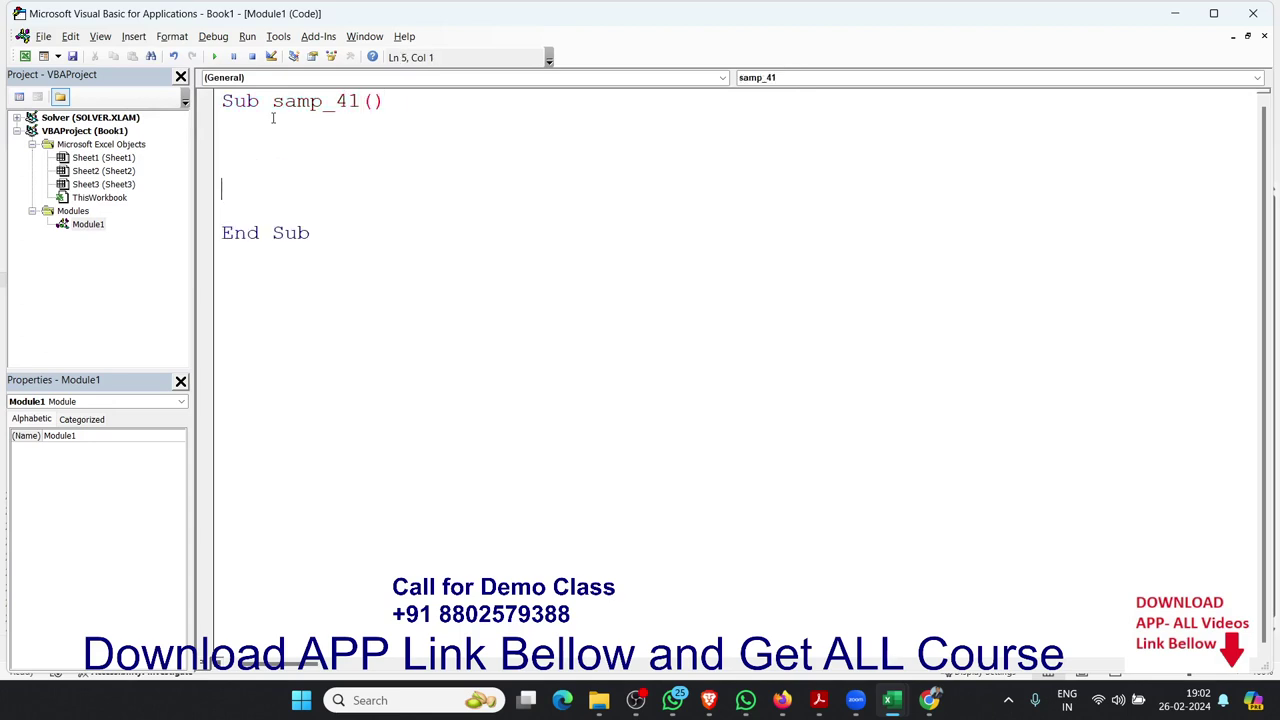
pyautogui.press('Up')
pyautogui.press('Up')
# Write range("a1").CurrentRegion.Sort inside the macro, then check the JAN and Total headers in Excel
pyautogui.write('range')
pyautogui.write('("a1')
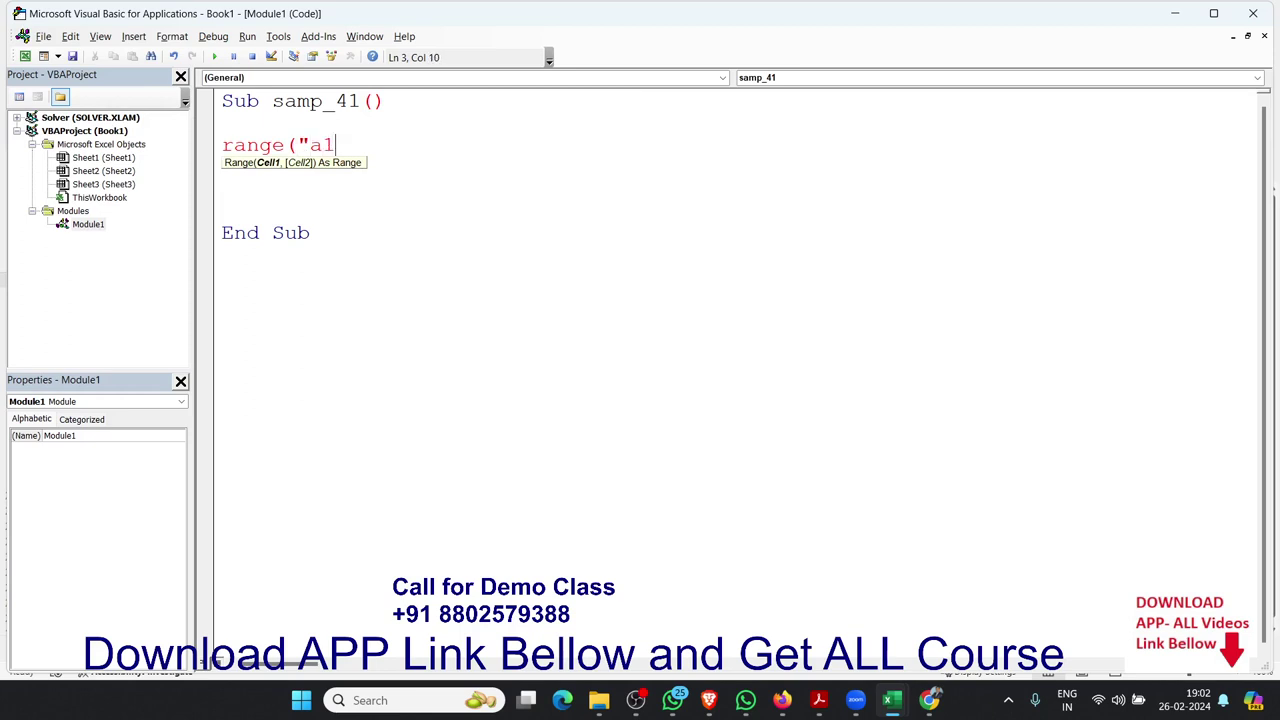
pyautogui.write('").')
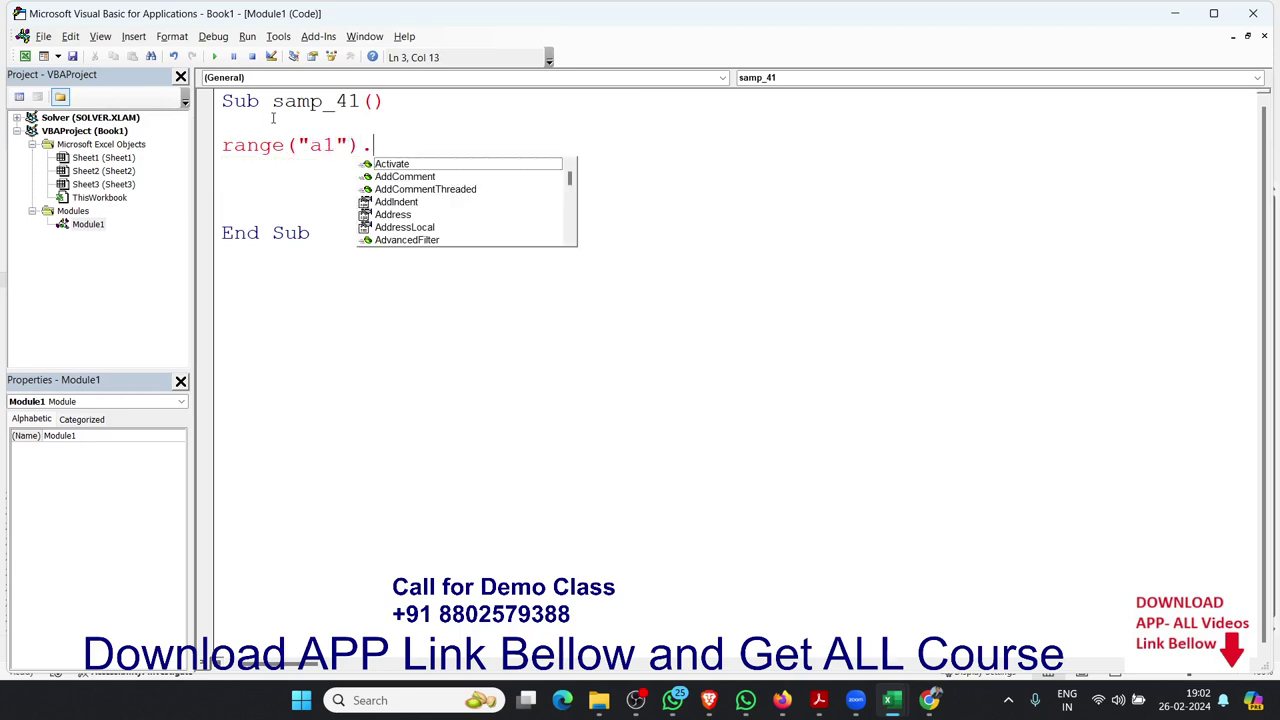
pyautogui.write('cu')
pyautogui.press('Down')
pyautogui.press('Tab')
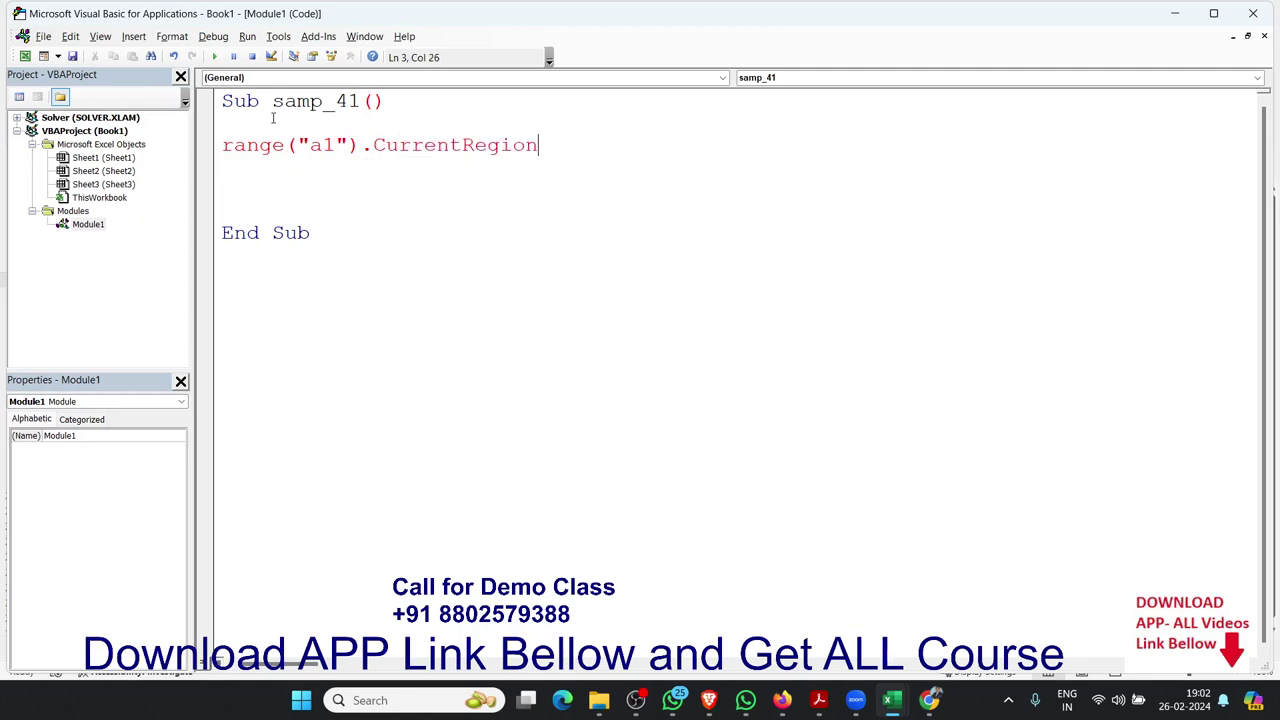
pyautogui.write('.so')
pyautogui.press('Tab')
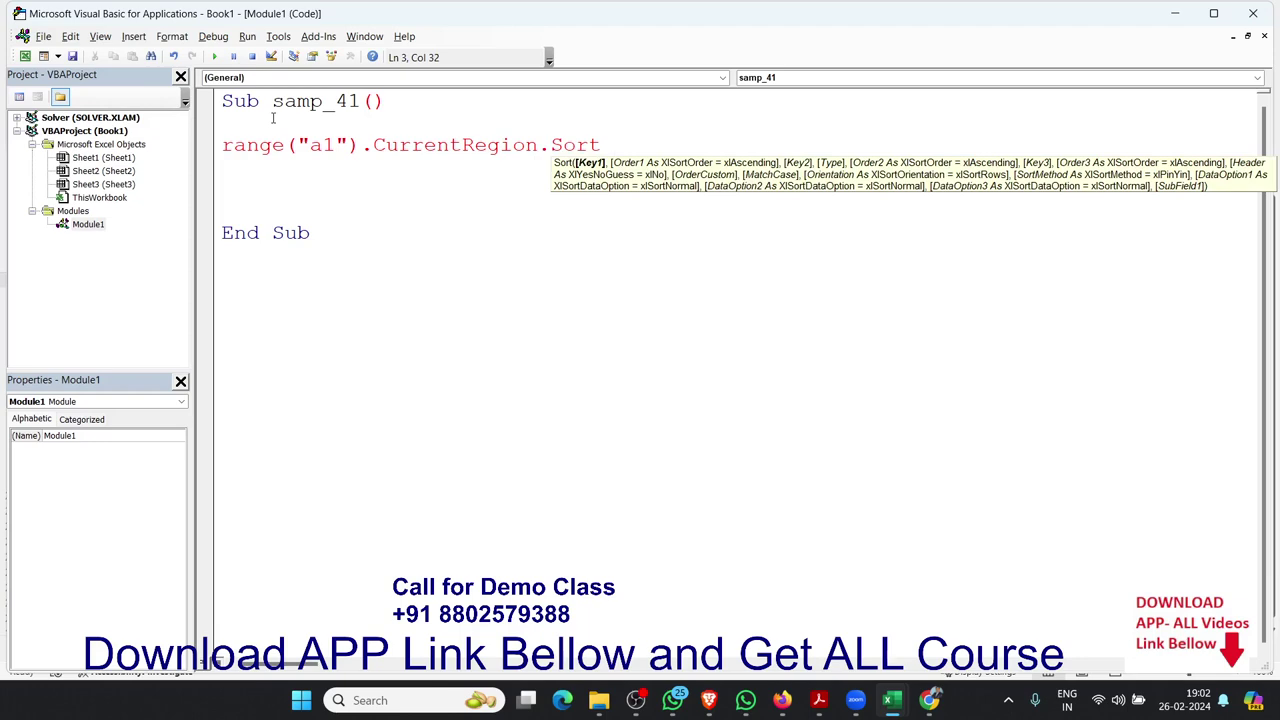
pyautogui.hotkey('alt', 'F11')
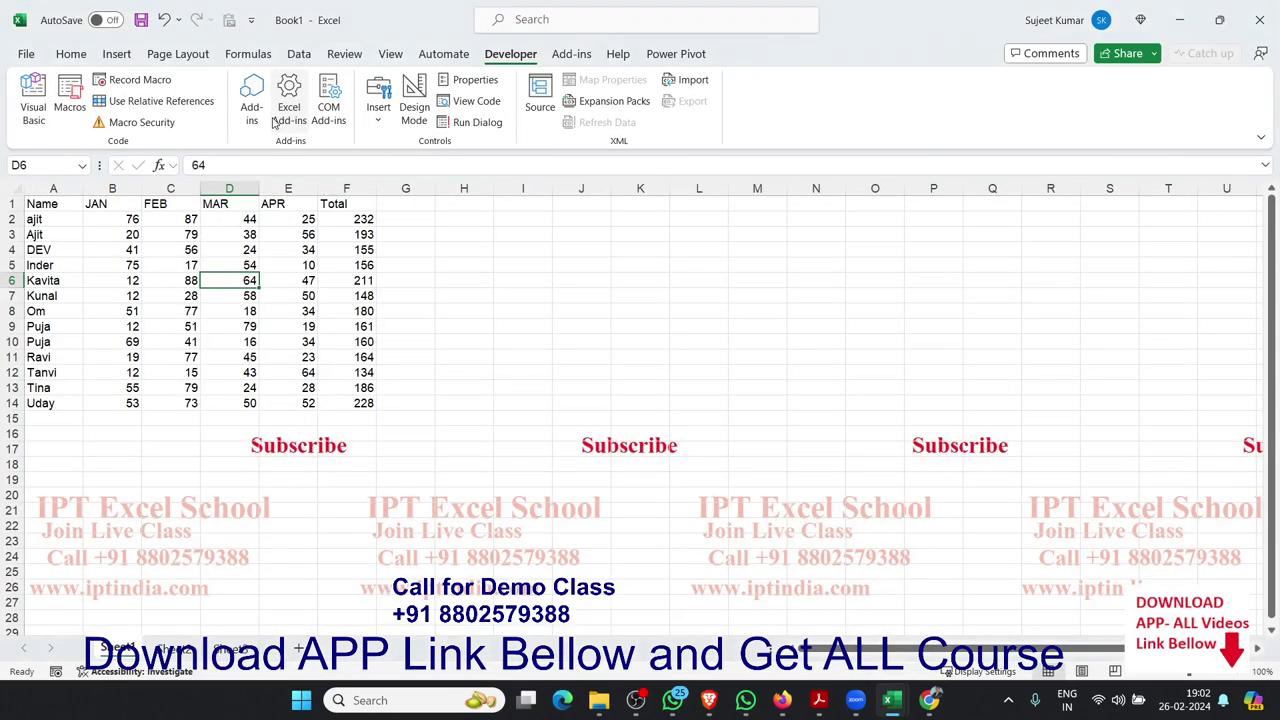
pyautogui.click(110, 207)
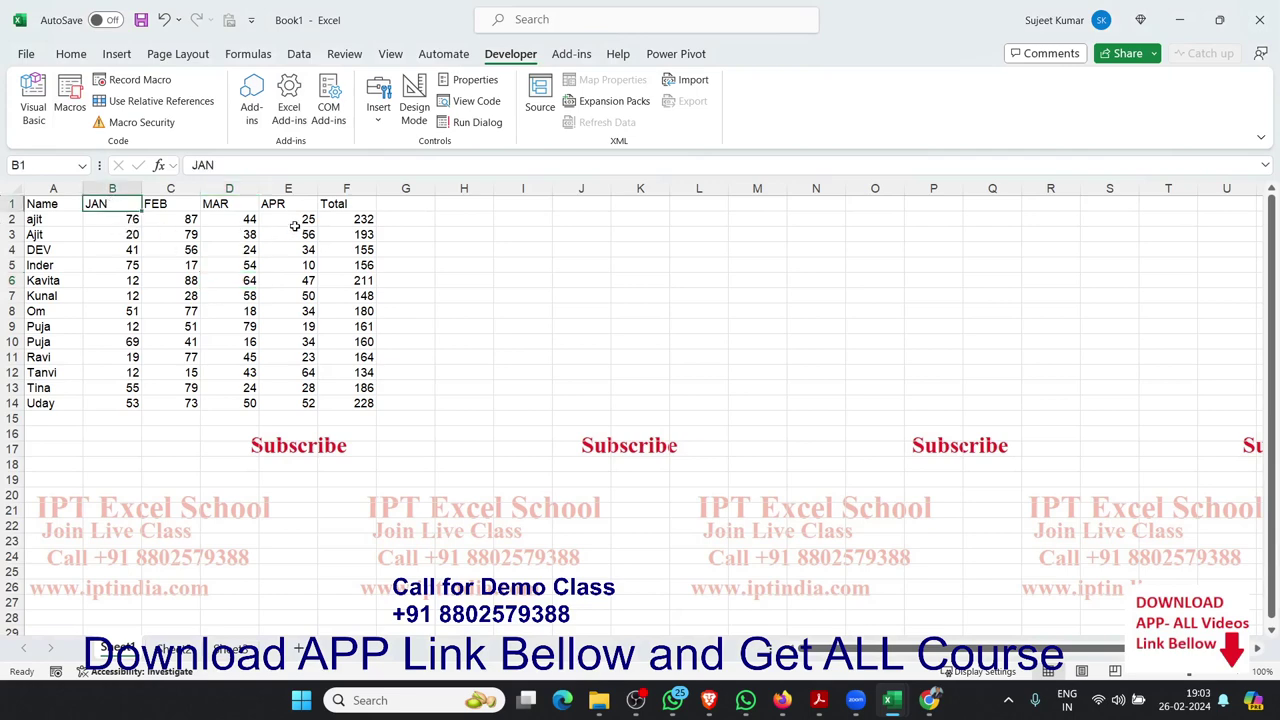
pyautogui.click(324, 208)
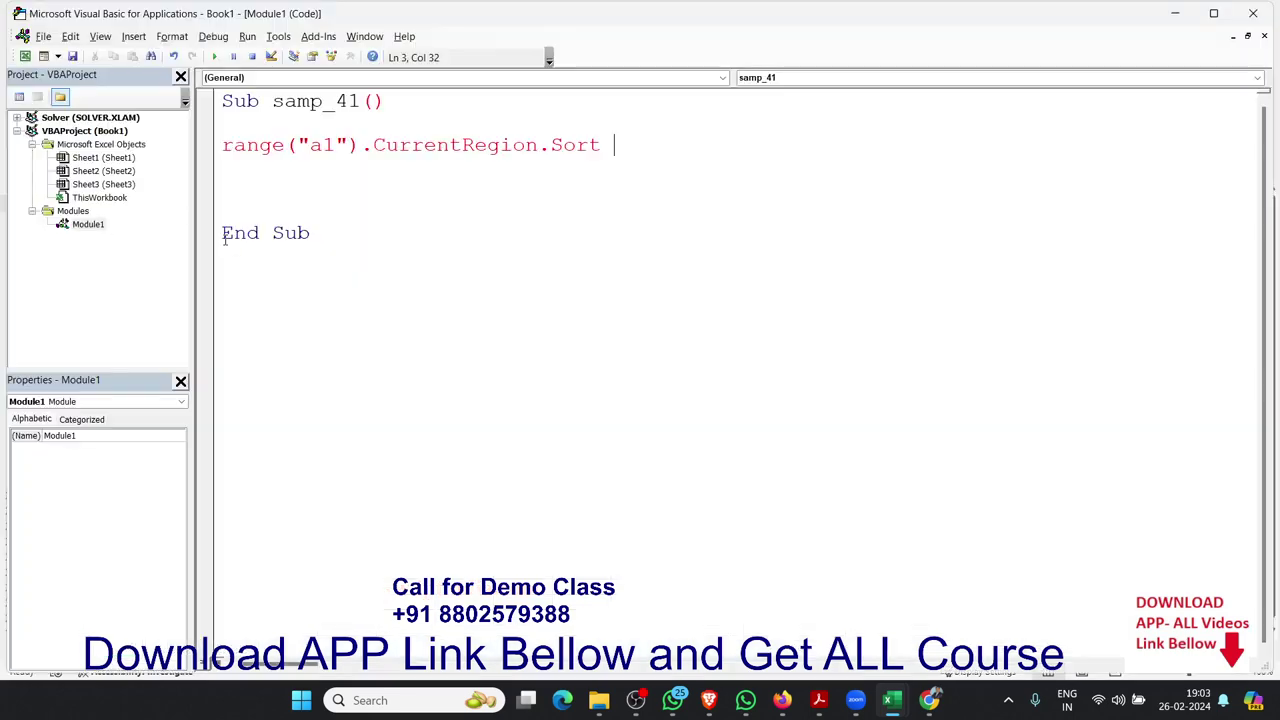
# Finish the sort line with key range("F1"), xlAscending order and xlYes for the header row
pyautogui.hotkey('alt', 'F11')
pyautogui.write('rang')
pyautogui.write('e("')
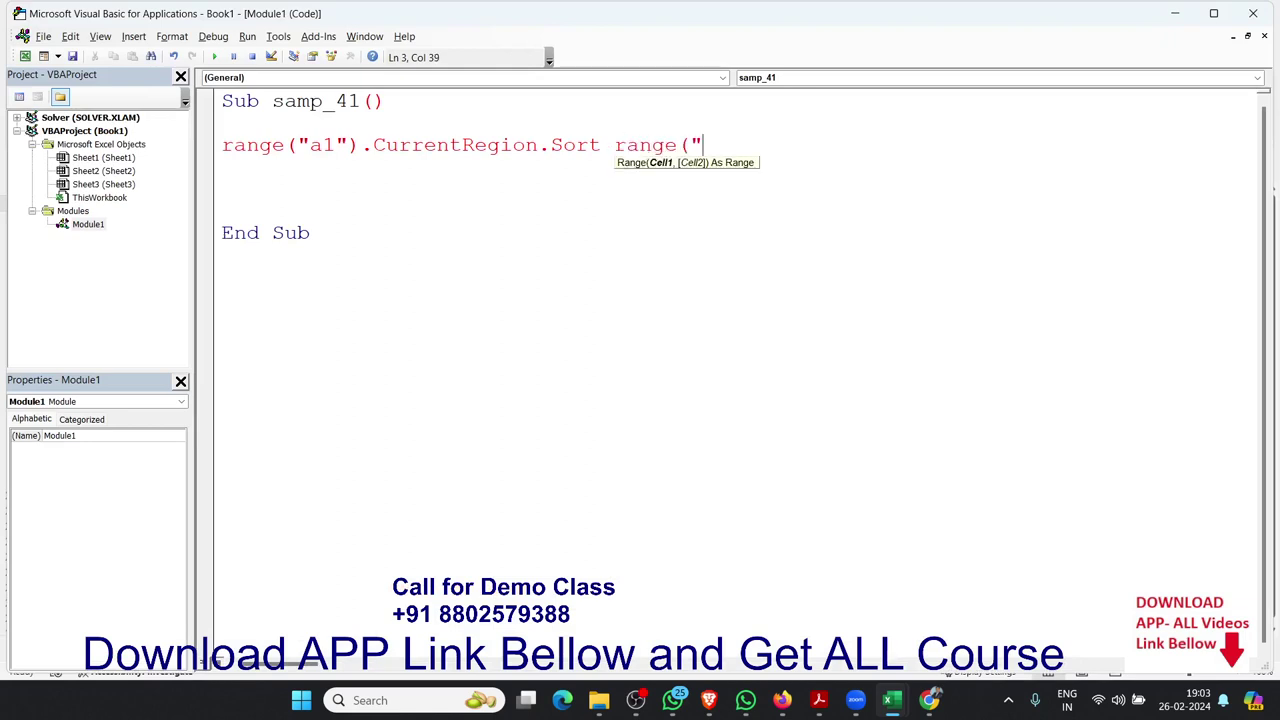
pyautogui.write('F1"')
pyautogui.write('),')
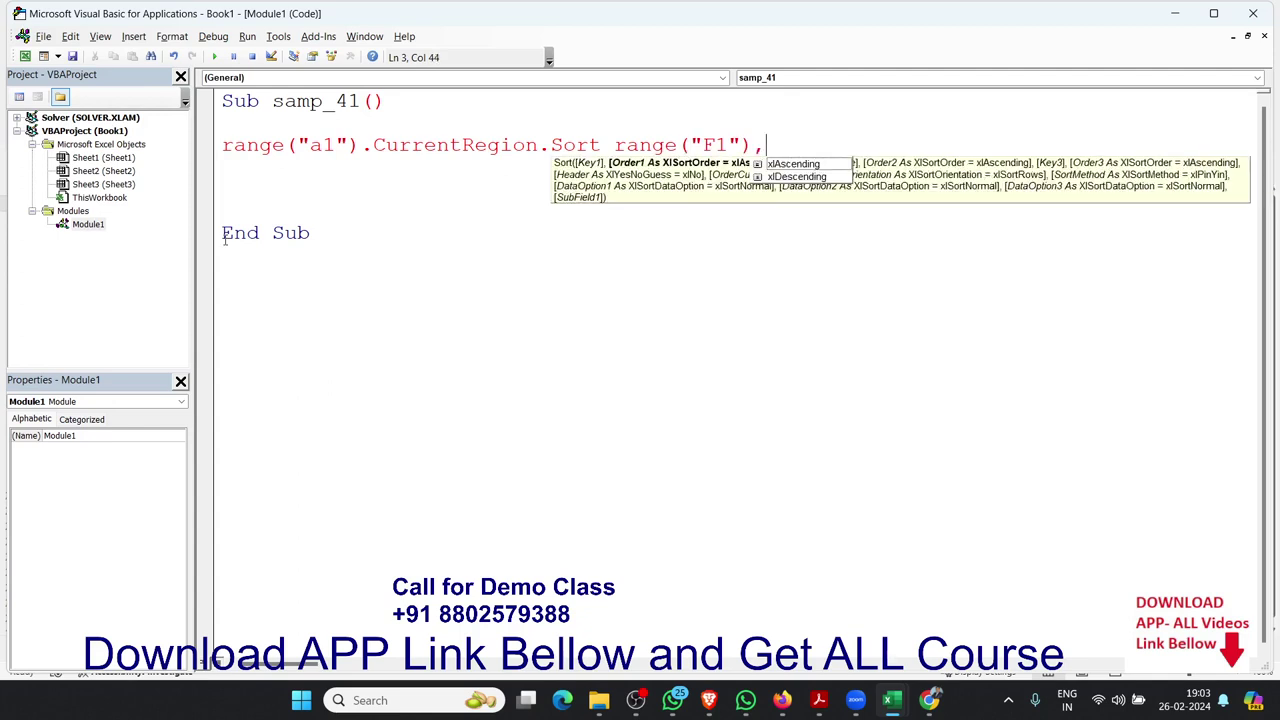
pyautogui.press('Down')
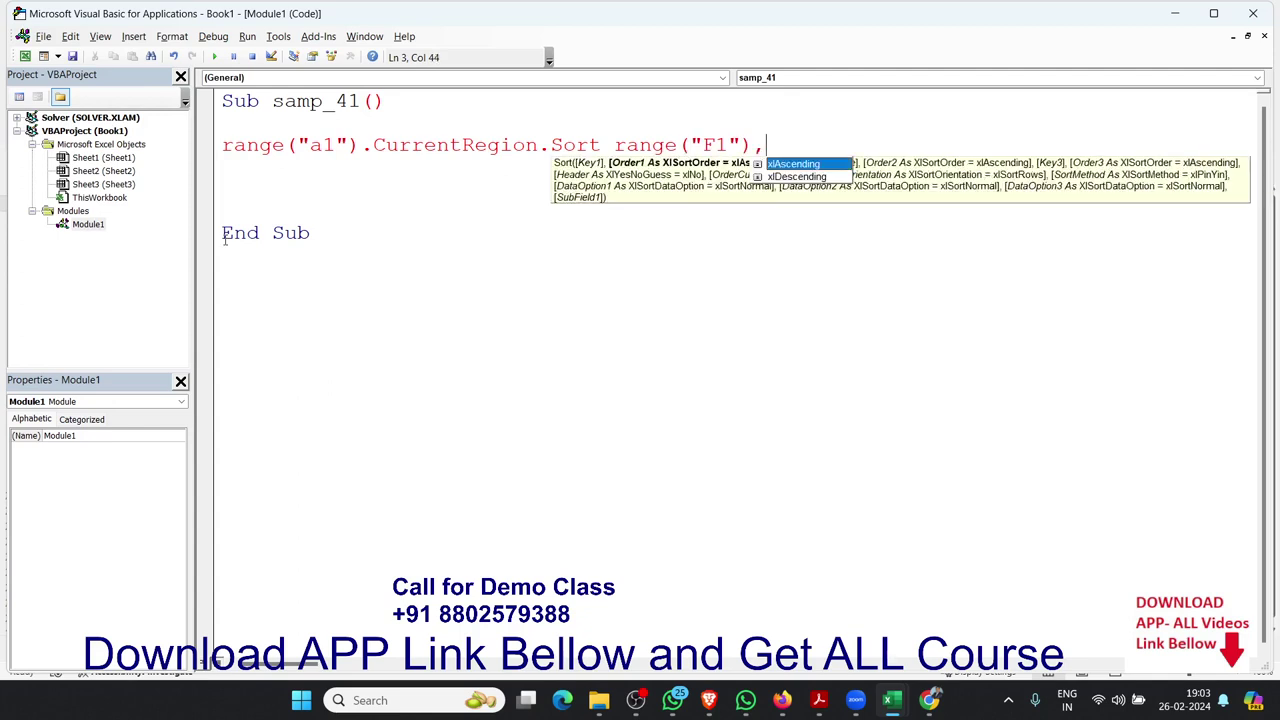
pyautogui.press('Tab')
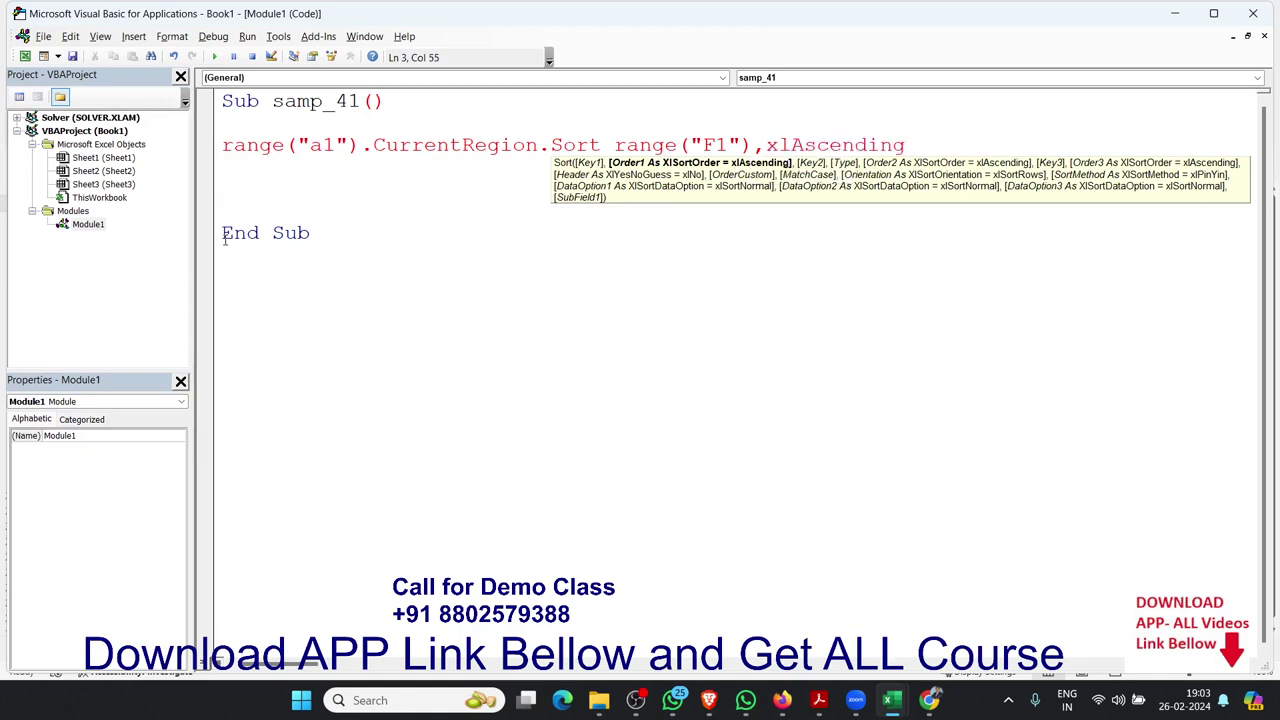
pyautogui.write(',')
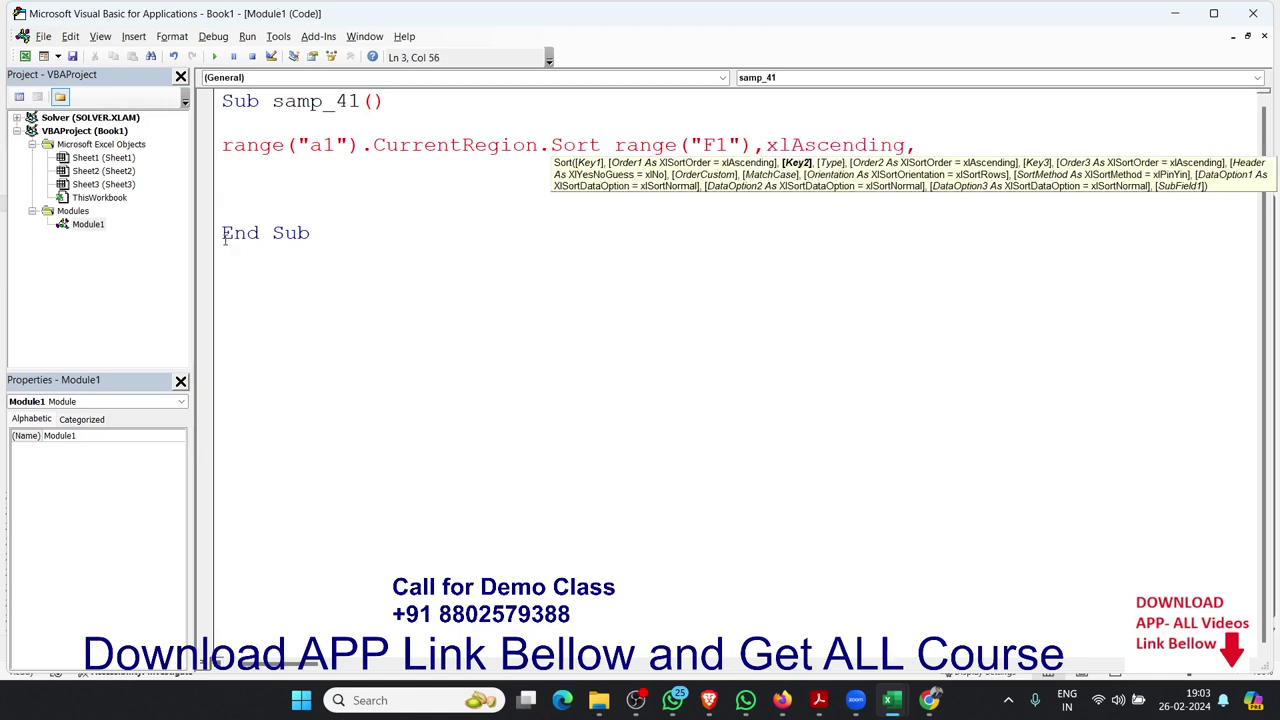
pyautogui.write(',')
pyautogui.write(',,')
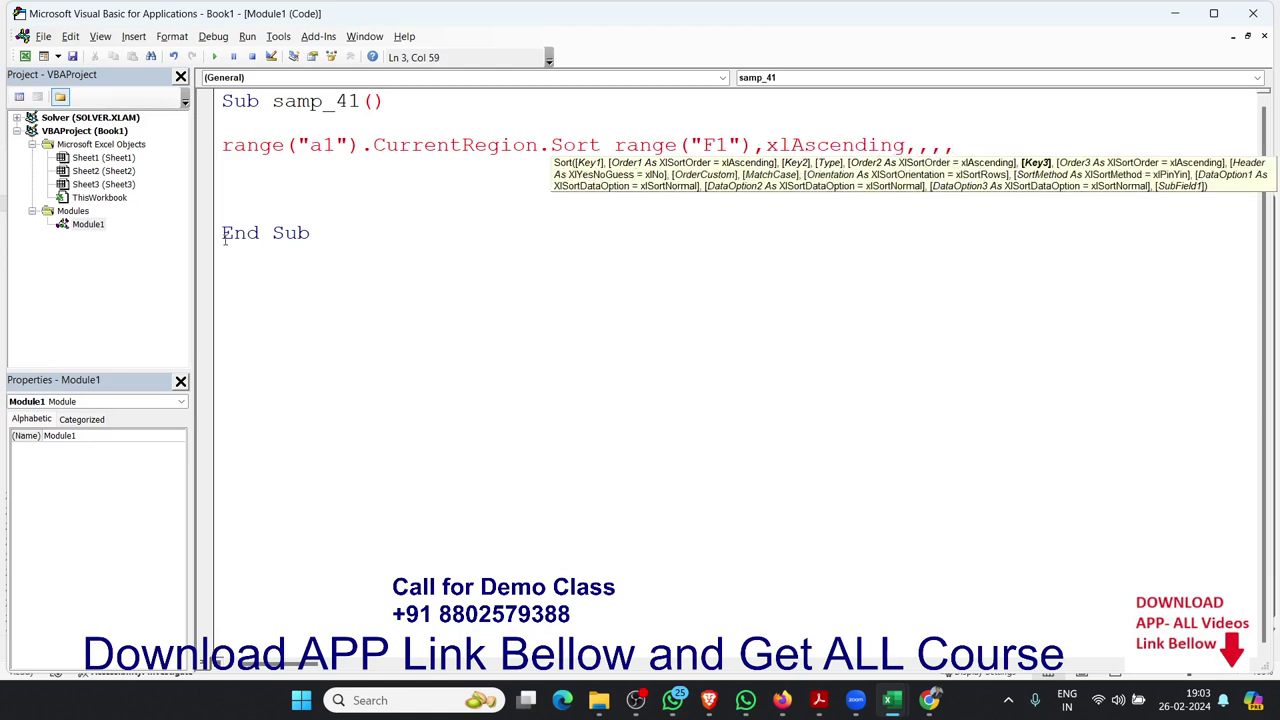
pyautogui.write(',,,')
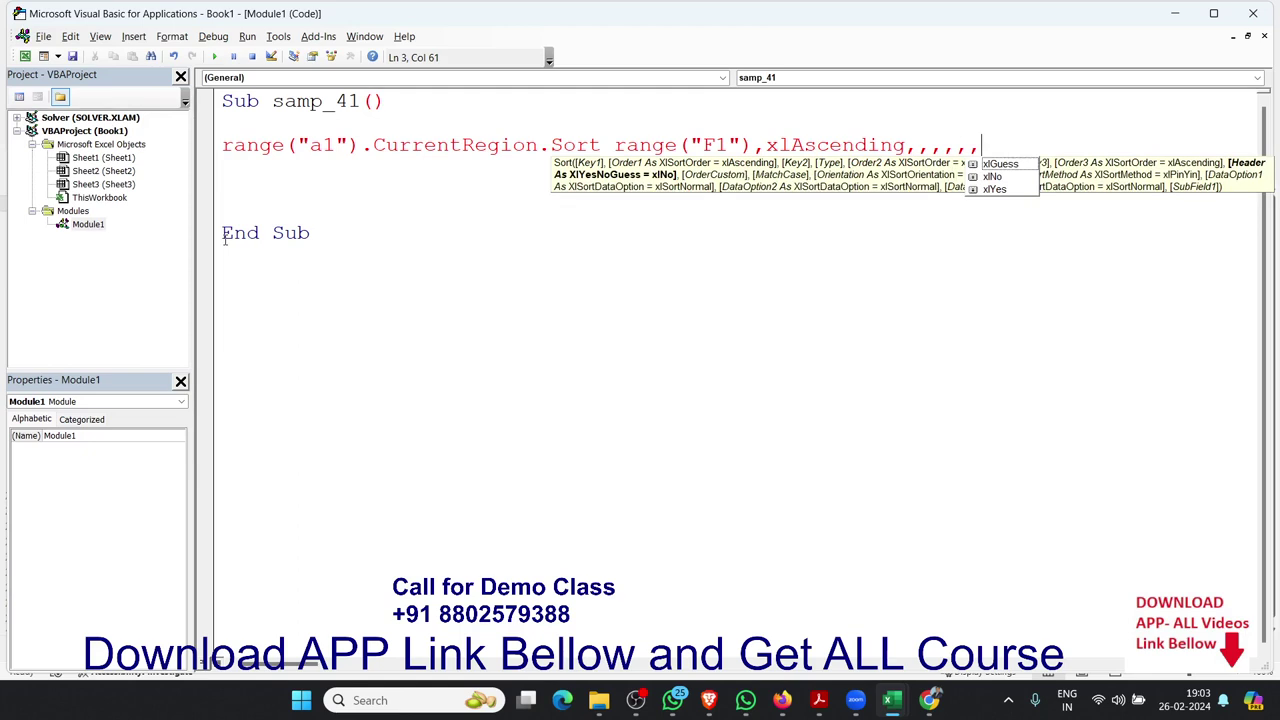
pyautogui.press('Down')
pyautogui.press('Down')
pyautogui.press('Down')
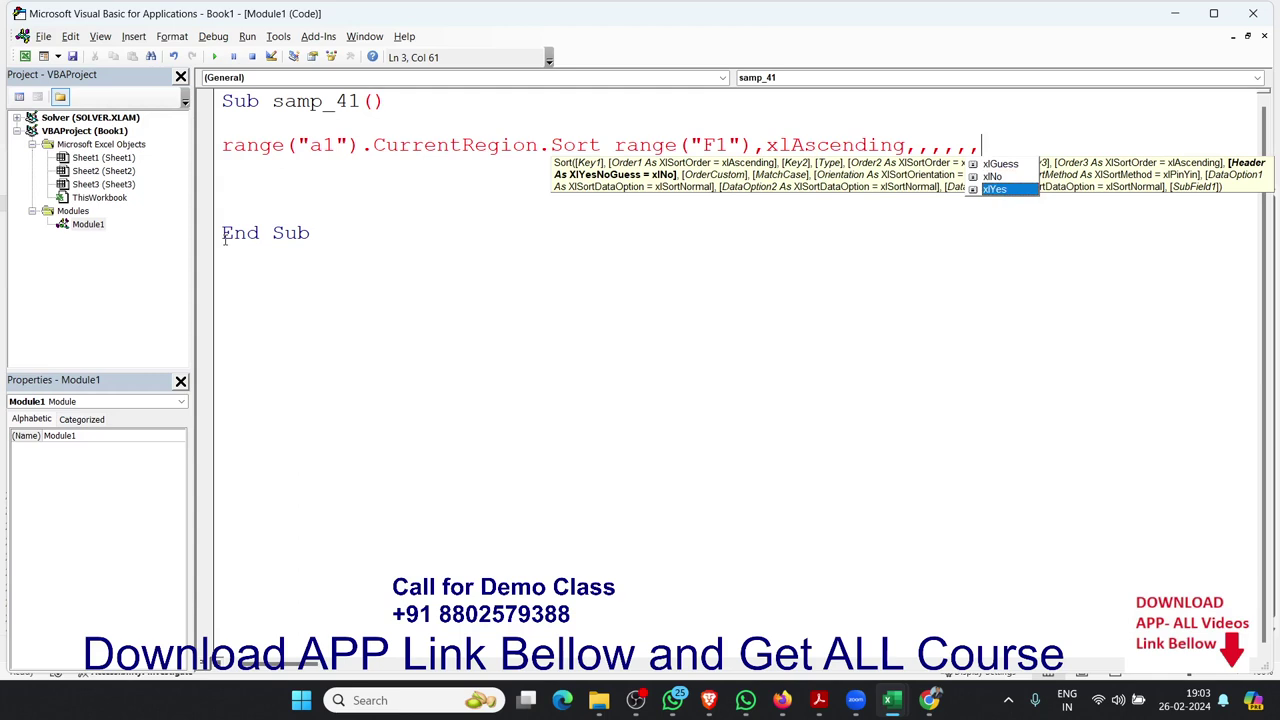
pyautogui.press('Tab')
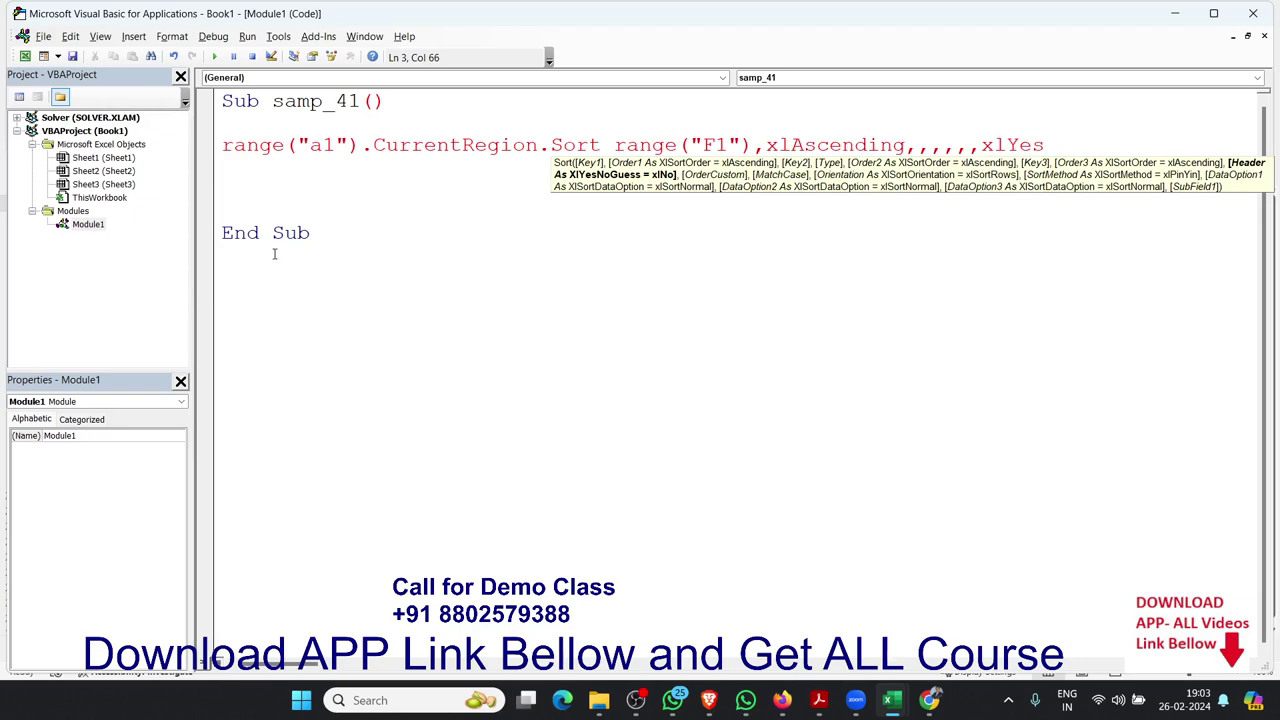
pyautogui.click(289, 218)
# Run samp_41 from the Macros list and confirm Totals in F2:F14 now ascend from 134 to 232
pyautogui.hotkey('alt', 'F11')
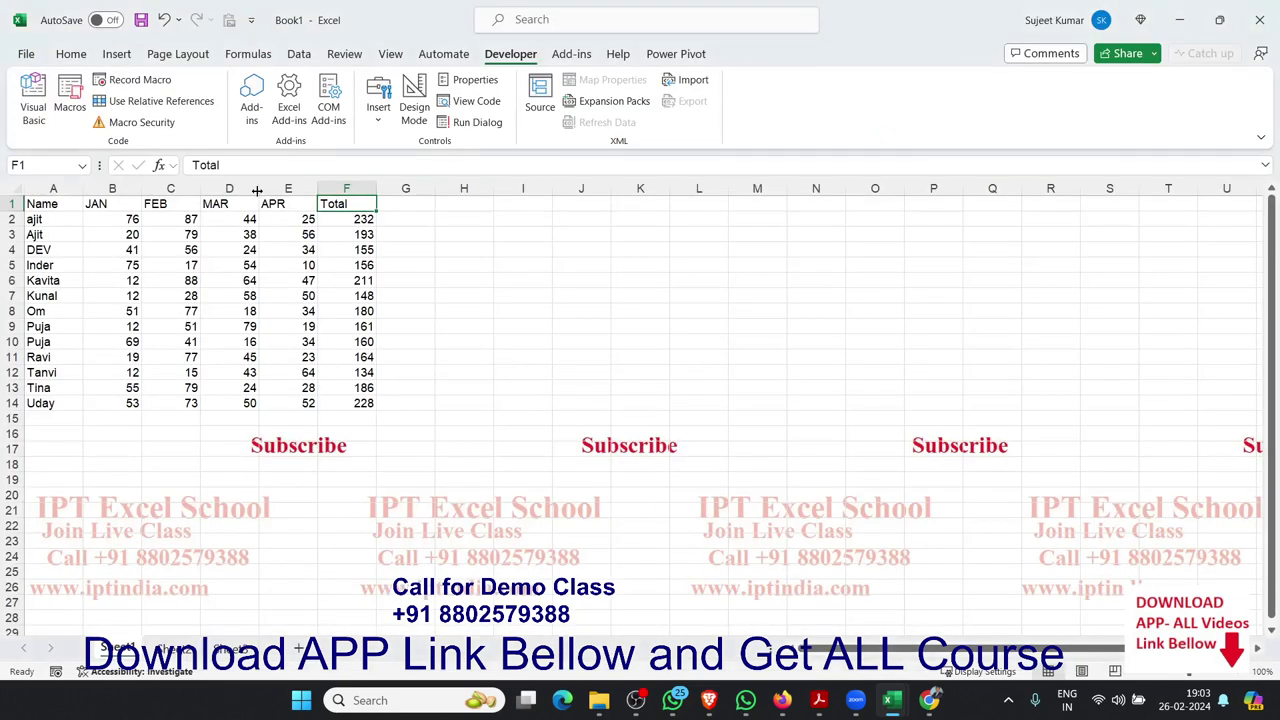
pyautogui.click(80, 121)
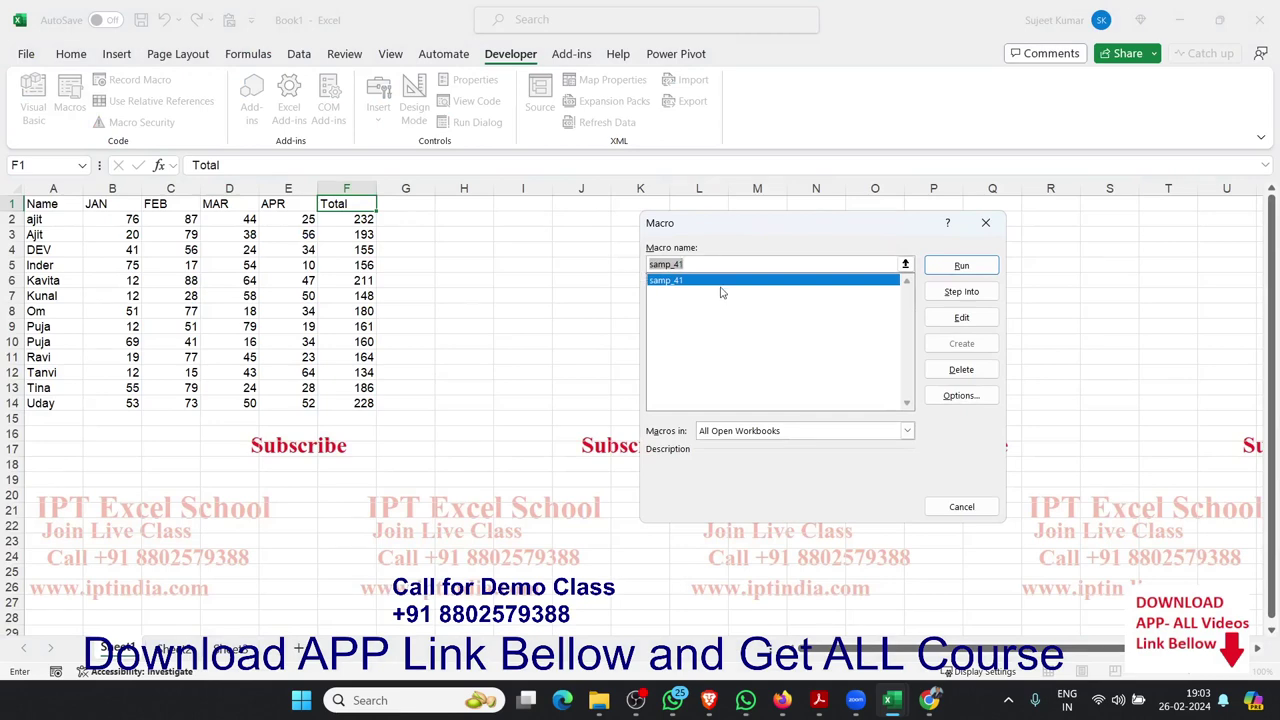
pyautogui.click(946, 268)
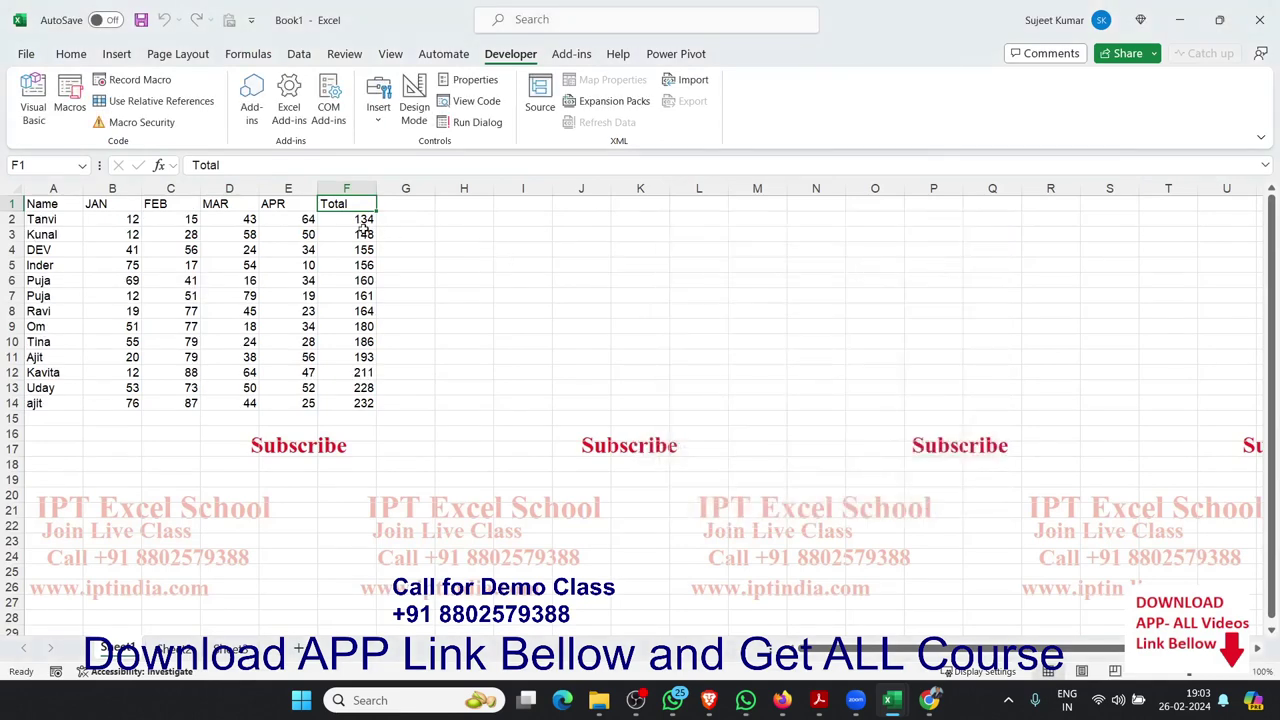
pyautogui.moveTo(362, 219); pyautogui.dragTo(344, 403)
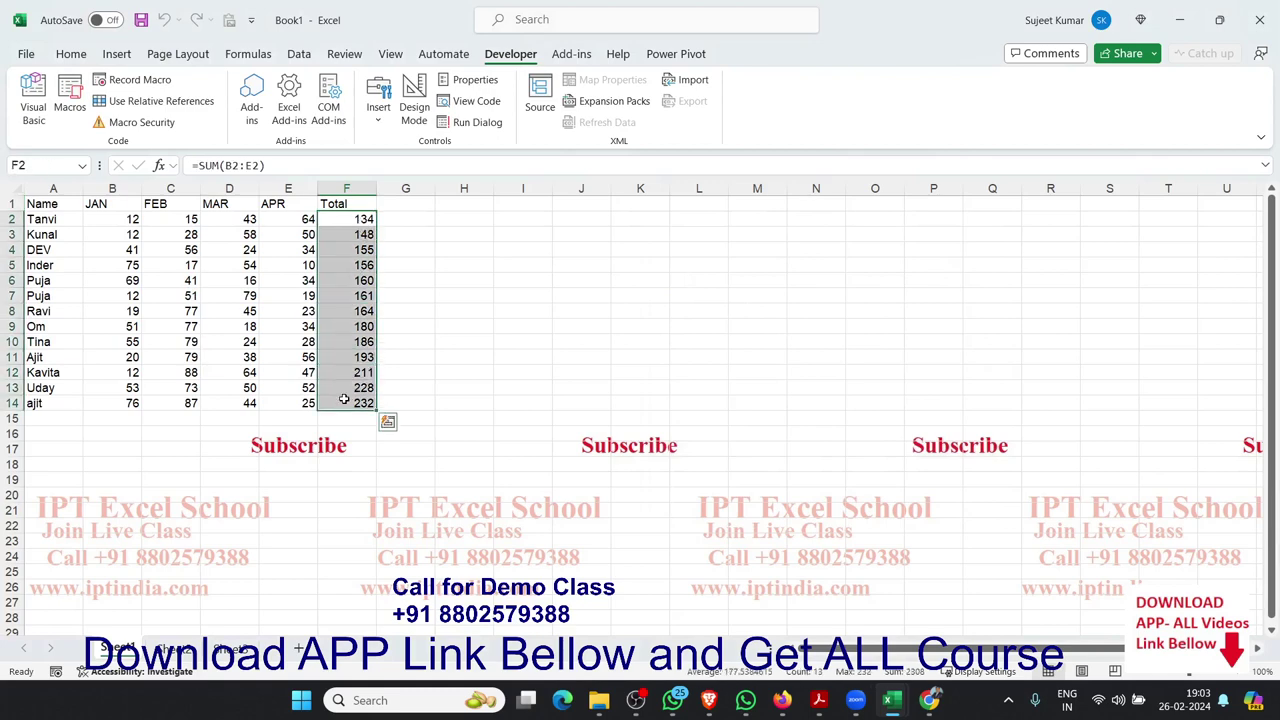
pyautogui.hotkey('alt', 'F11')
# Copy all of the samp_41 code and paste it into the sheet starting at cell H2
pyautogui.moveTo(438, 265); pyautogui.dragTo(222, 100)
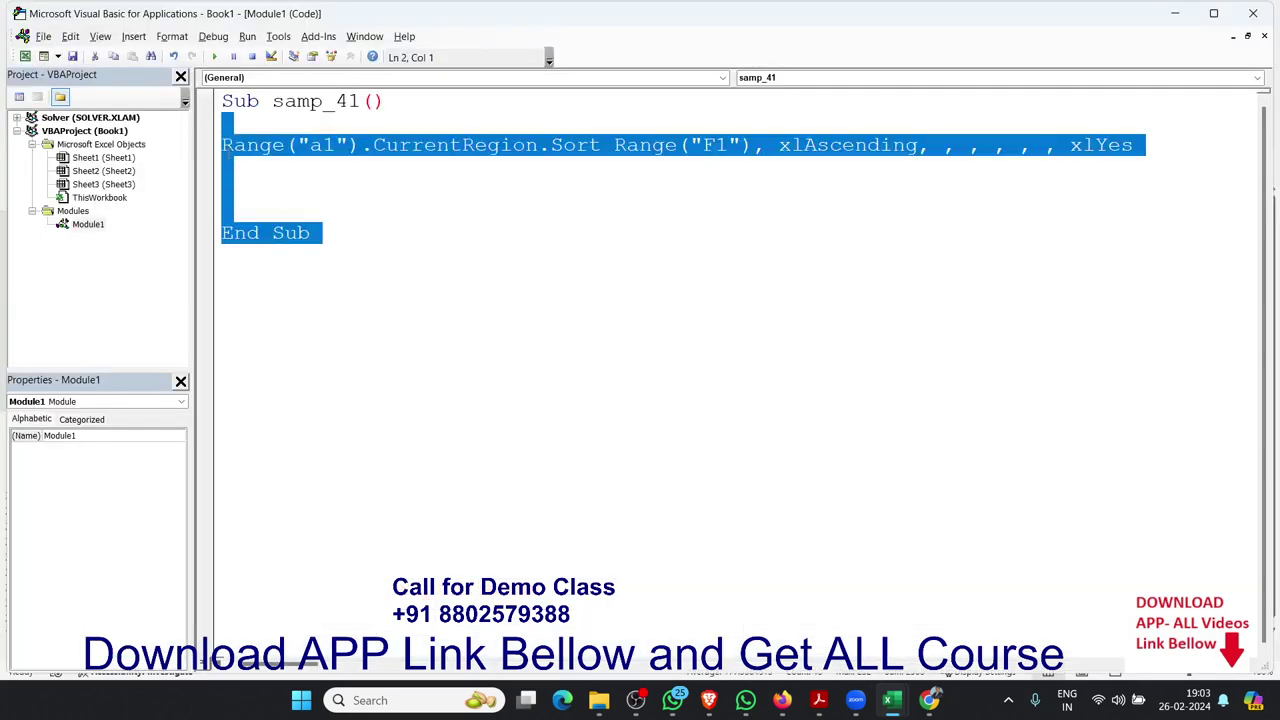
pyautogui.hotkey('ctrl', 'c')
pyautogui.press('Left')
pyautogui.hotkey('alt', 'F11')
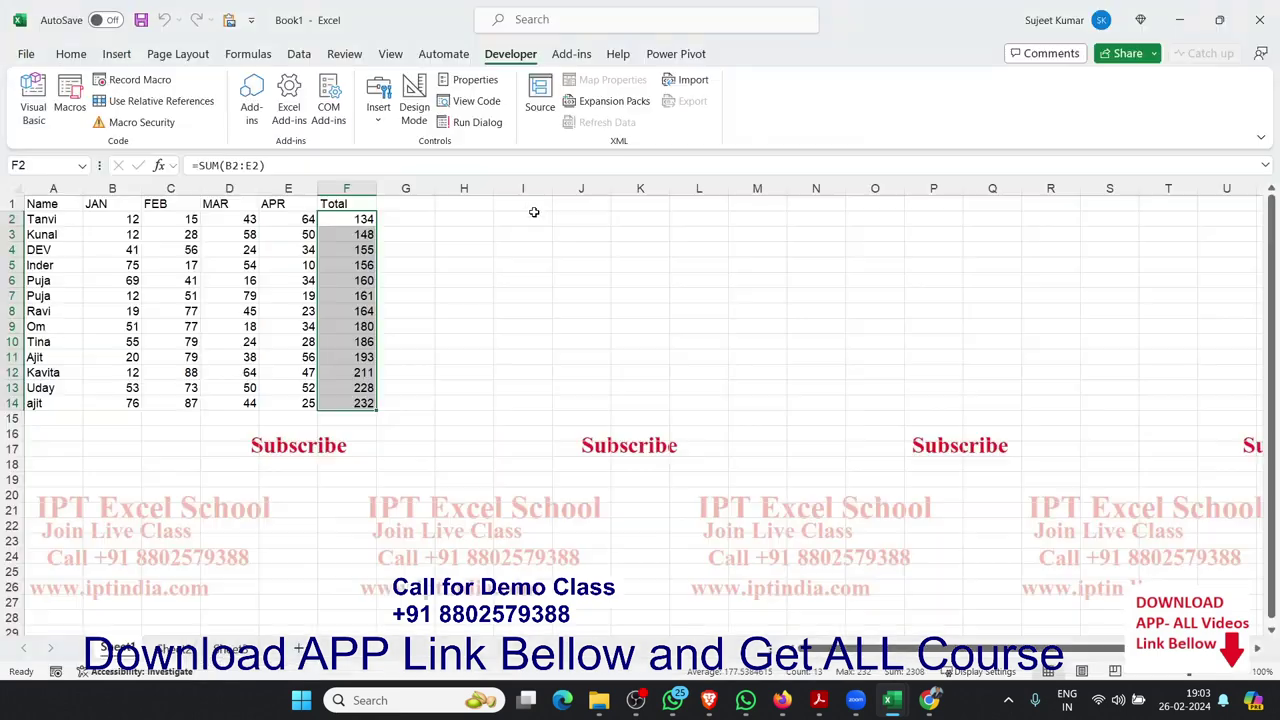
pyautogui.click(471, 219)
pyautogui.hotkey('ctrl', 'v')
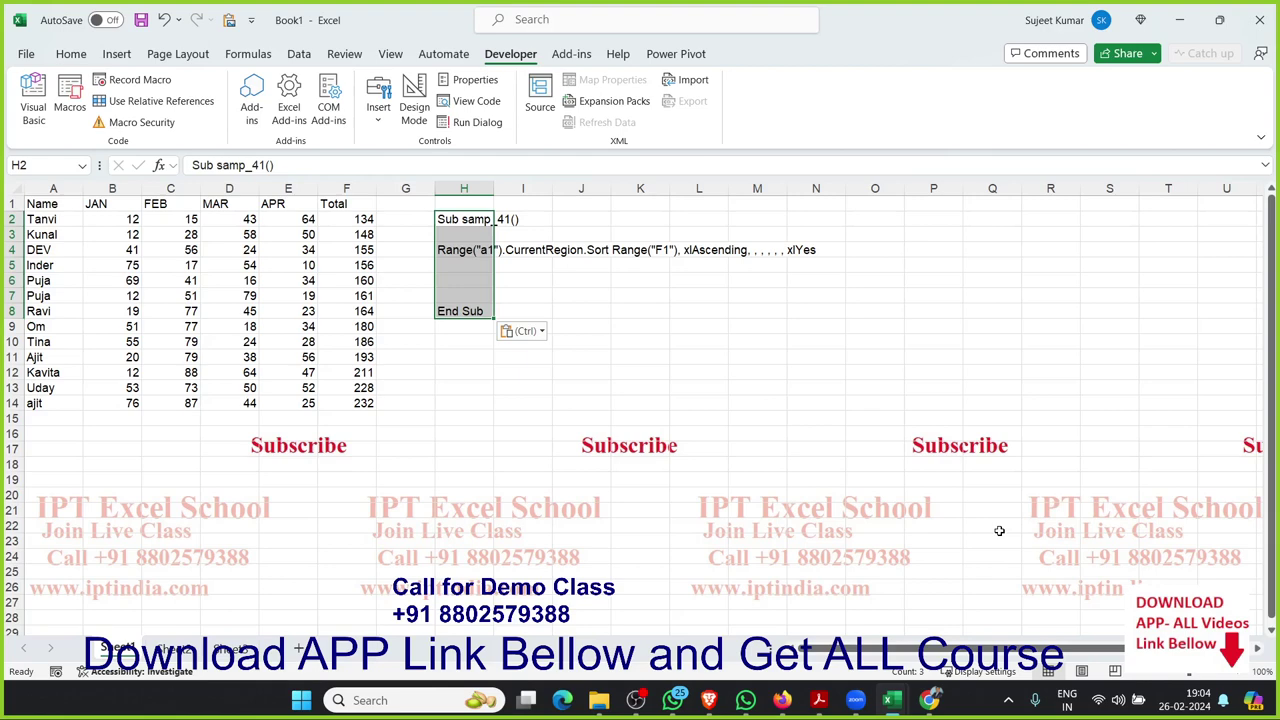
pyautogui.click(602, 369)
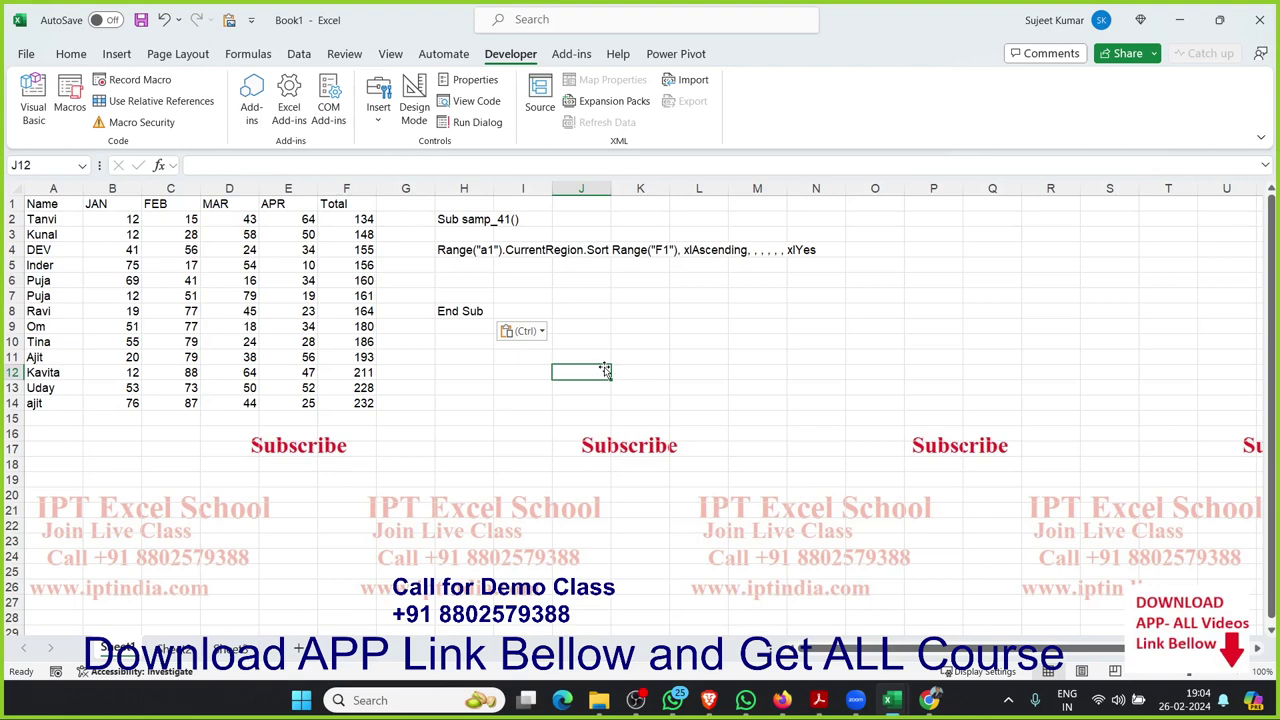